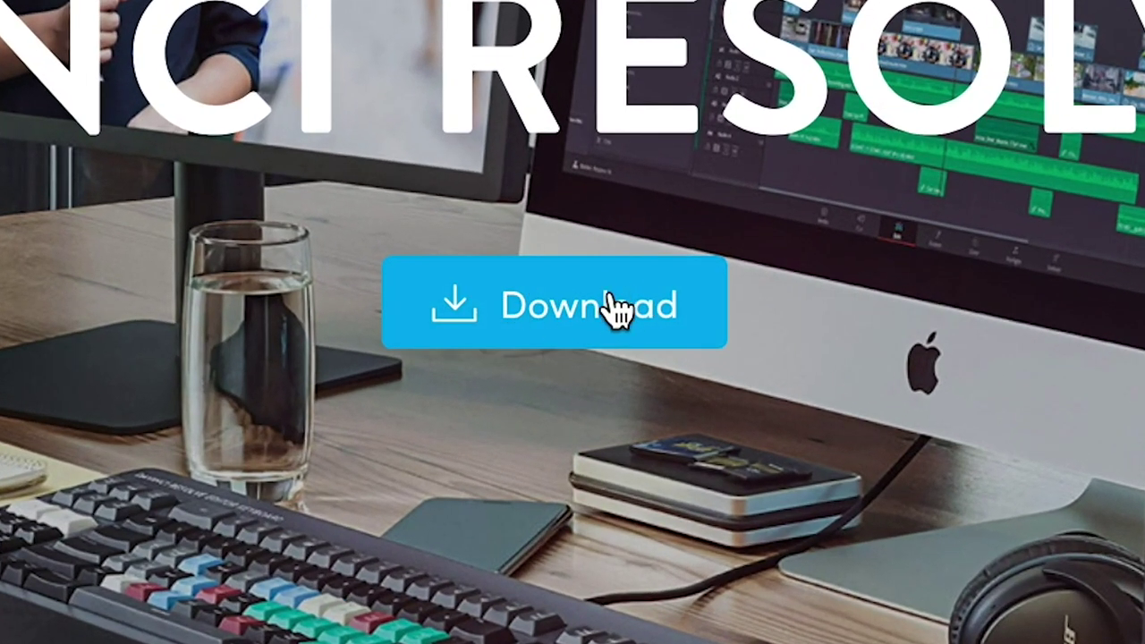
Step: Request the DaVinci Resolve 16.2.1 Mac OS X download and enter first name, last name and company
{"action": "left_click", "coordinate": [611, 305]}
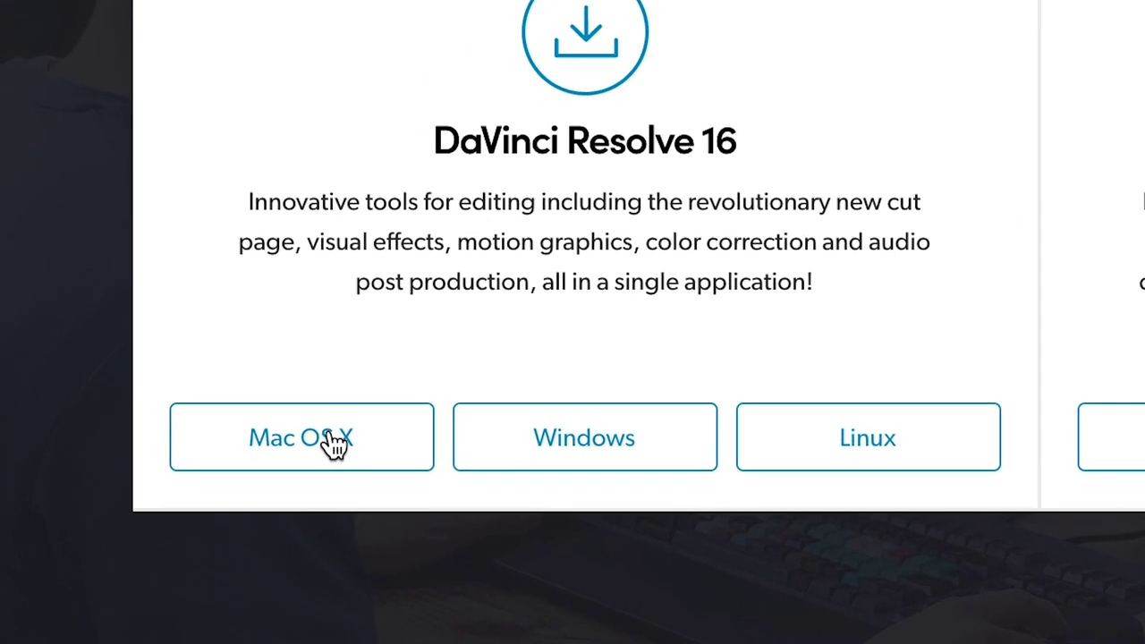
{"action": "left_click", "coordinate": [333, 442]}
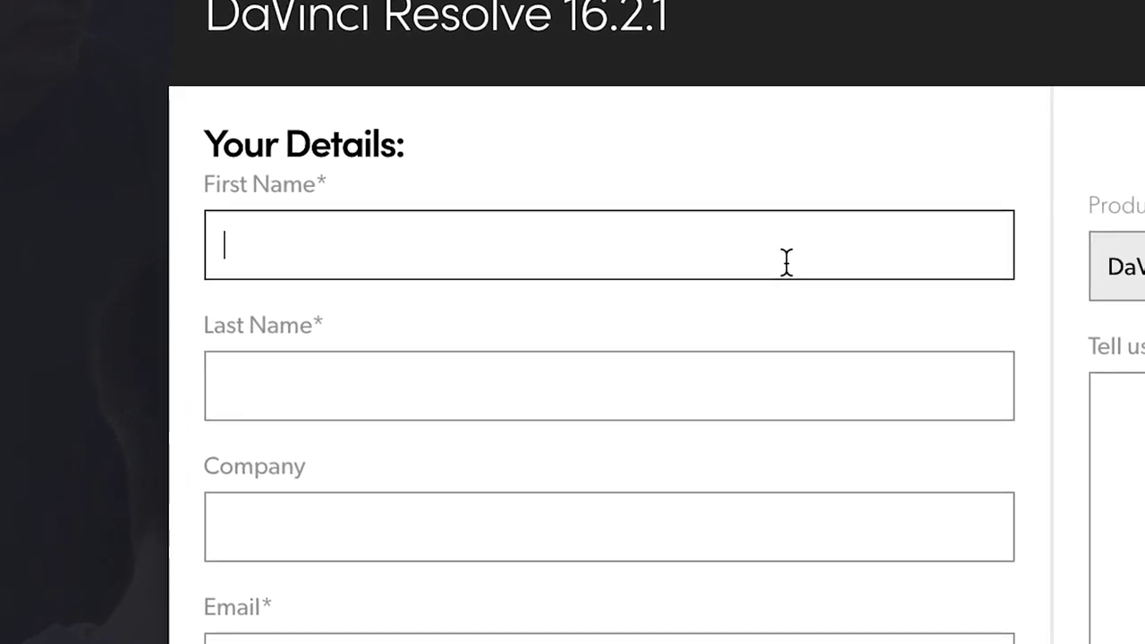
{"action": "type", "text": "nah"}
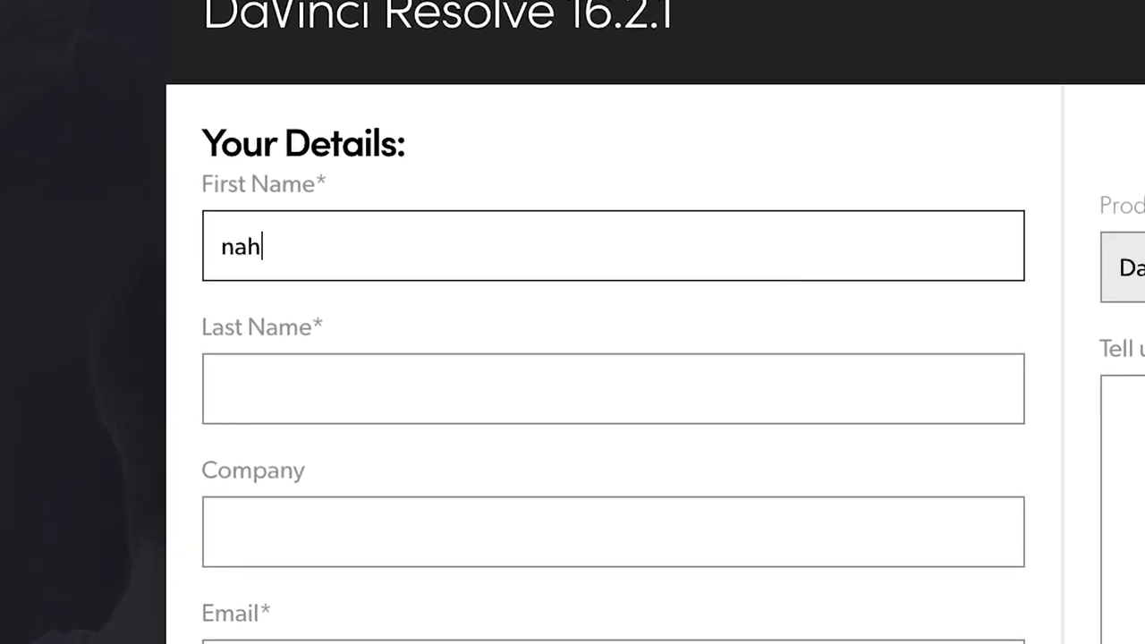
{"action": "left_click", "coordinate": [747, 373]}
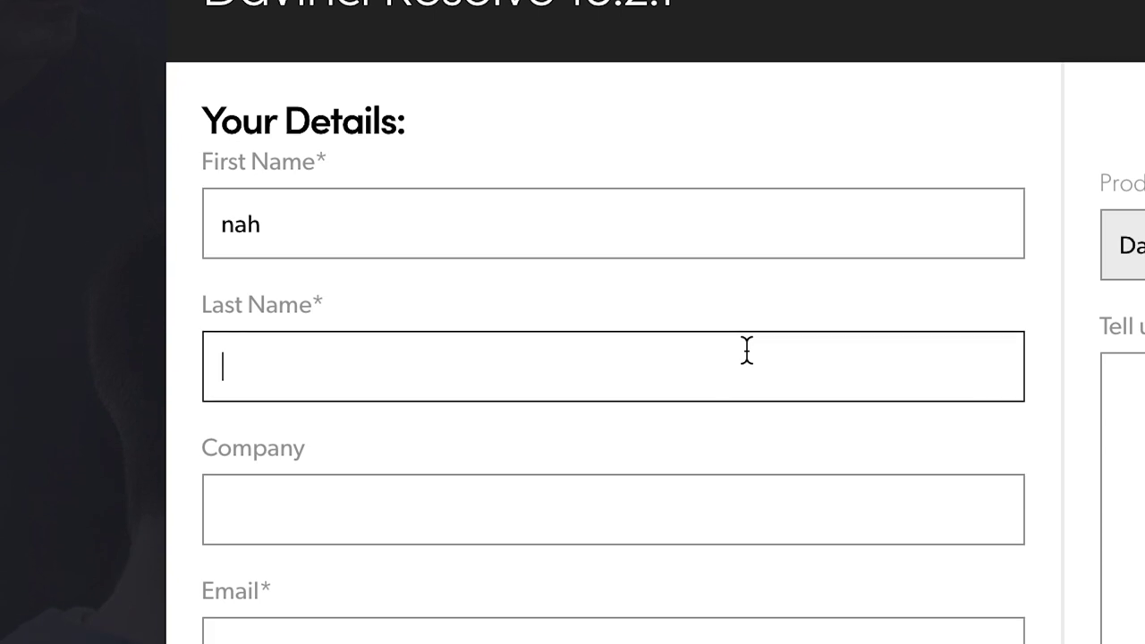
{"action": "type", "text": "nah"}
{"action": "left_click", "coordinate": [651, 550]}
{"action": "type", "text": "nah"}
Step: Enter the e-mail, phone number, state Massachusetts and city, then submit the registration form
{"action": "left_click", "coordinate": [658, 434]}
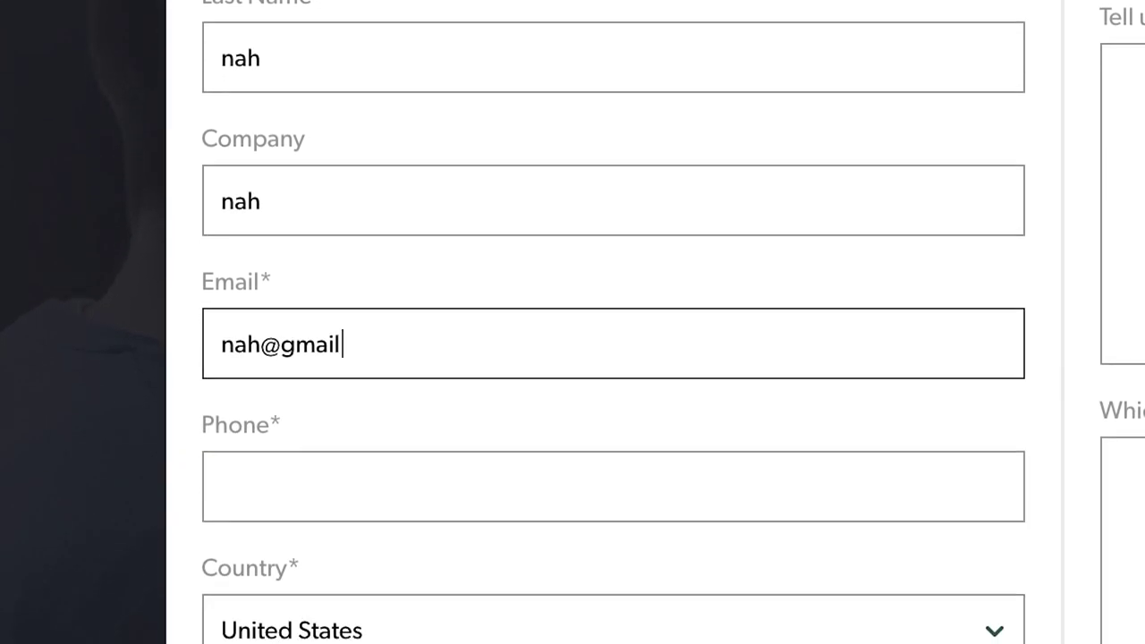
{"action": "left_click", "coordinate": [687, 579]}
{"action": "type", "text": "9999999999"}
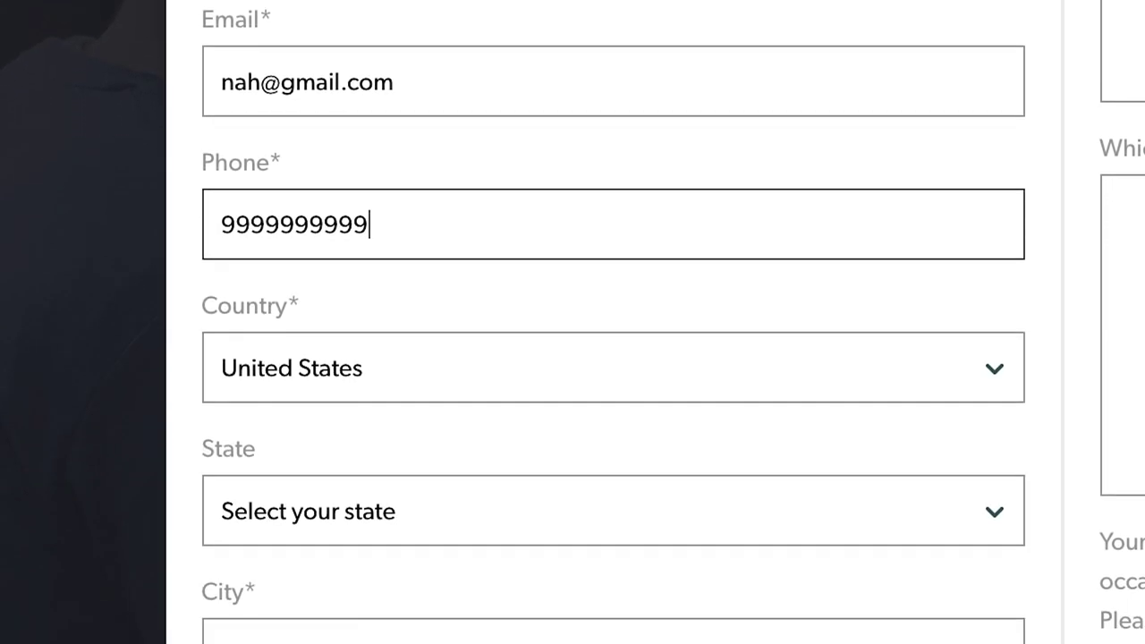
{"action": "left_click", "coordinate": [614, 511]}
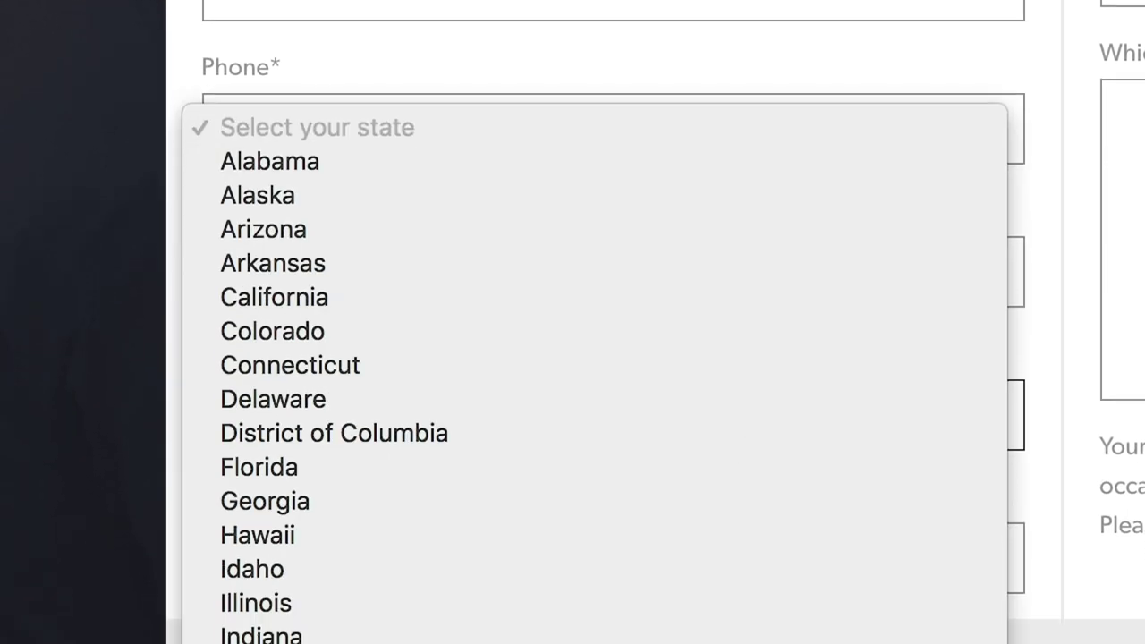
{"action": "left_click", "coordinate": [366, 471]}
{"action": "type", "text": "nah"}
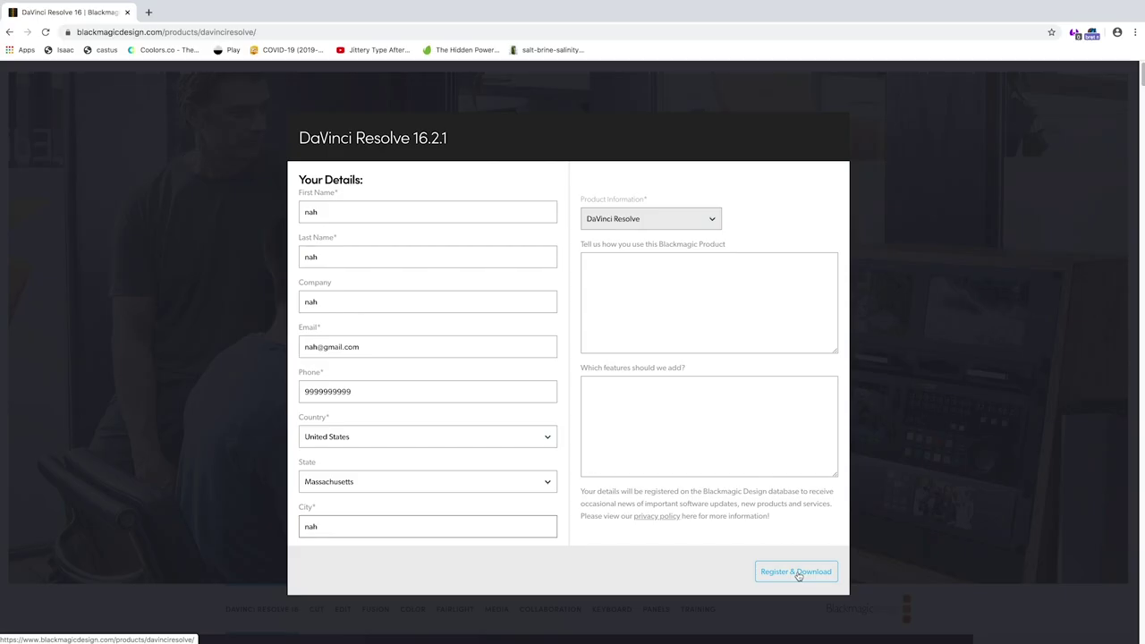
{"action": "left_click", "coordinate": [797, 572]}
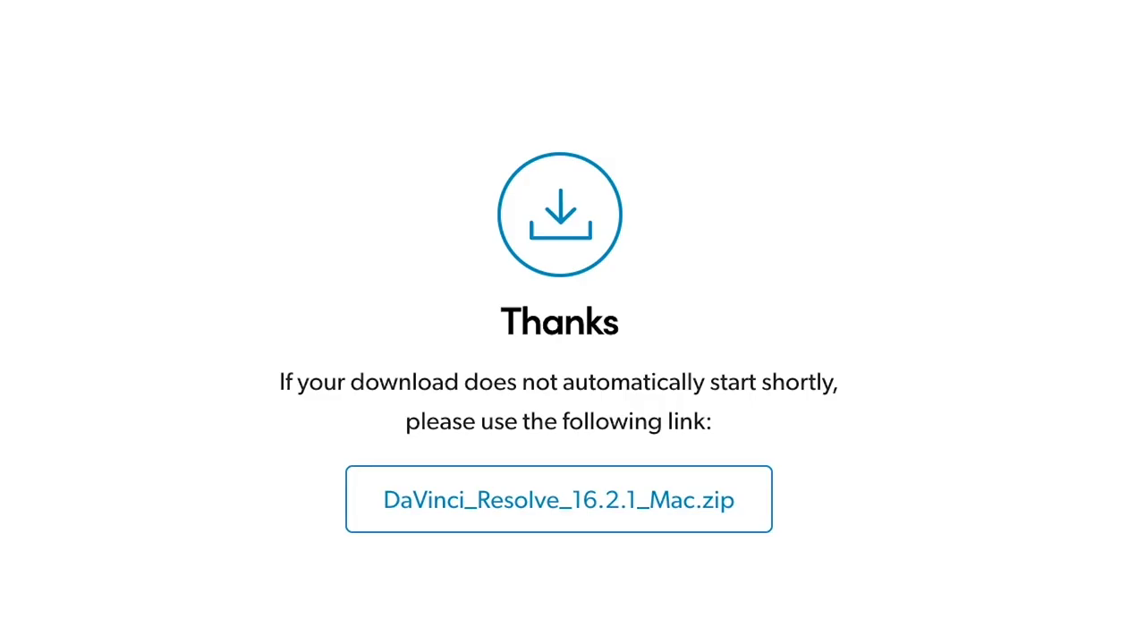
Step: Save DaVinci_Resolve_16.2.1_Mac.zip to the Desktop and open the downloaded archive
{"action": "left_click", "coordinate": [595, 484]}
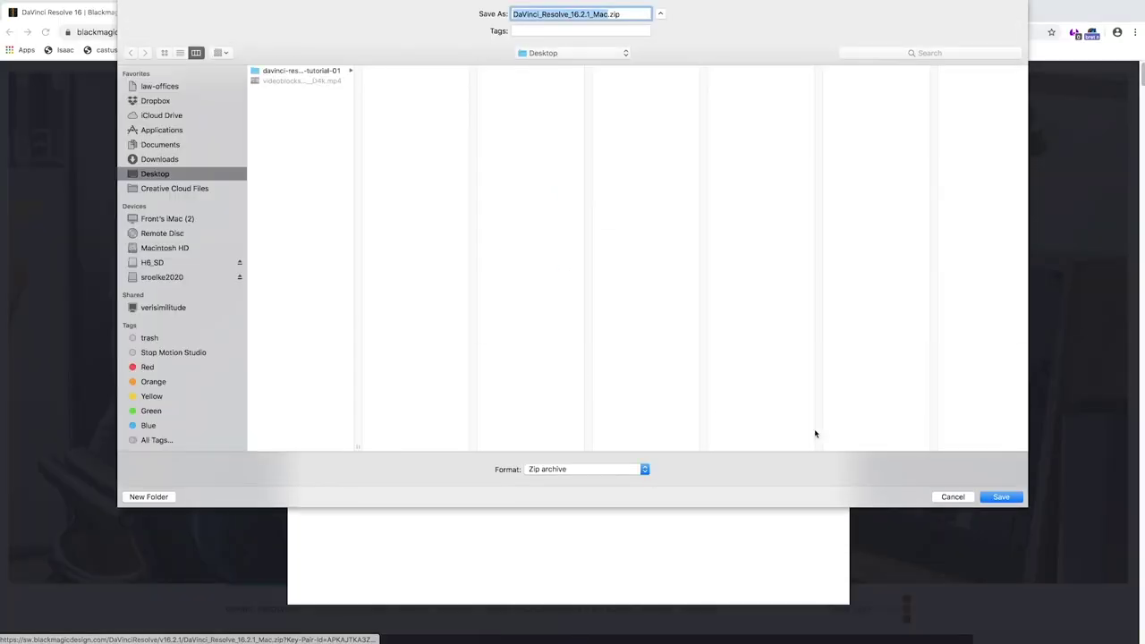
{"action": "key", "text": "Return"}
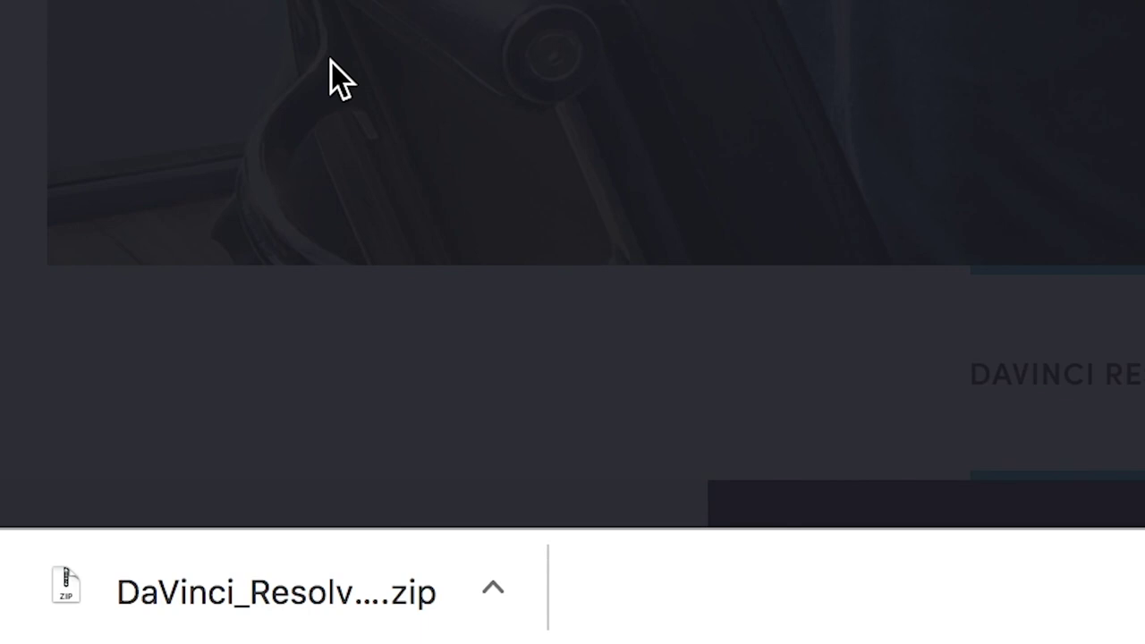
{"action": "left_click", "coordinate": [333, 615]}
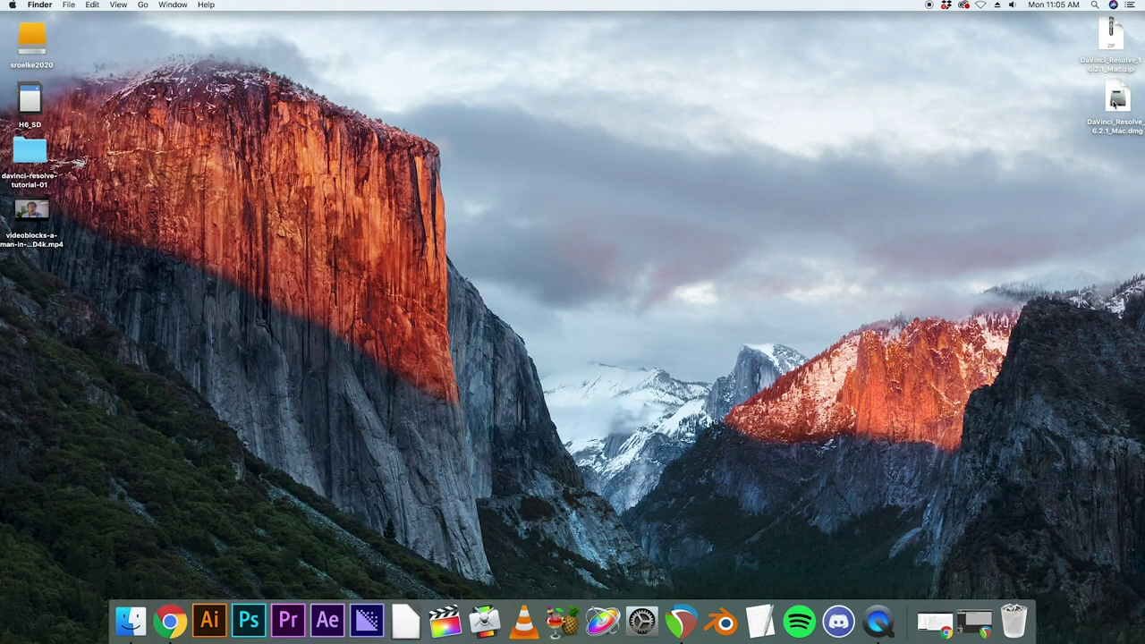
Step: Mount DaVinci_Resolve_16.2.1_Mac.dmg and launch the Install Resolve 16.2.1 package
{"action": "left_click", "coordinate": [1115, 103]}
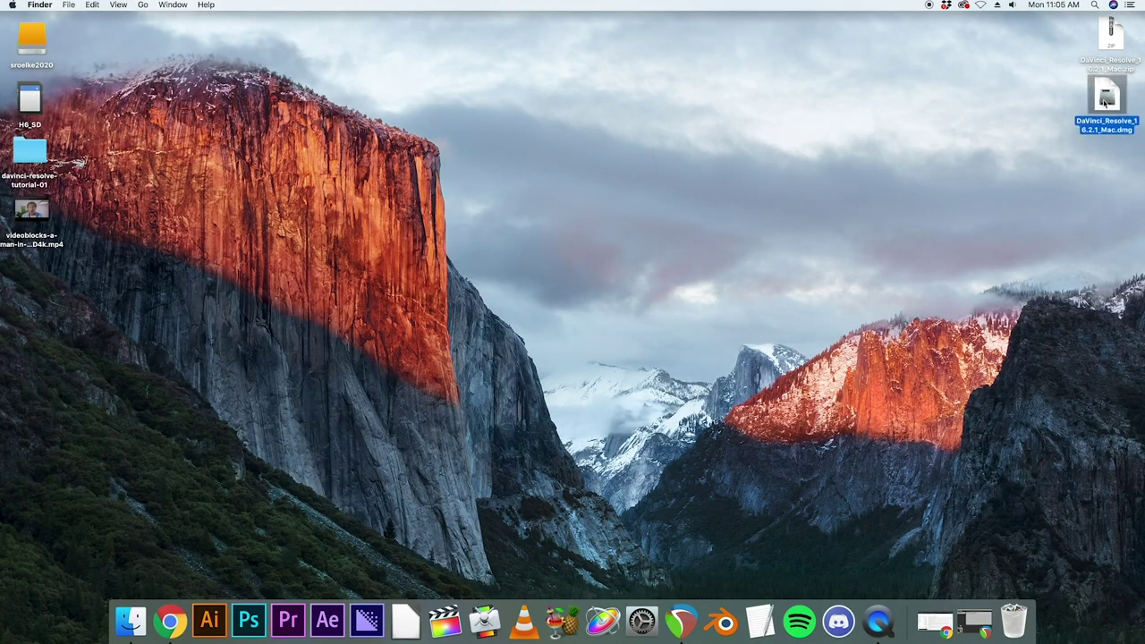
{"action": "double_click", "coordinate": [1106, 103]}
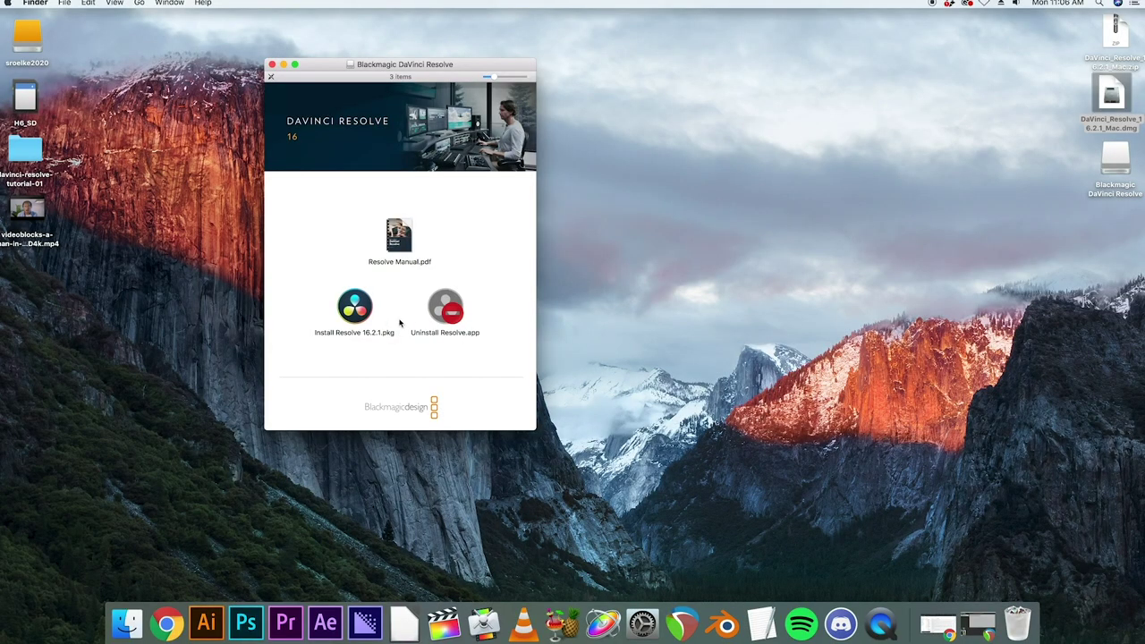
{"action": "double_click", "coordinate": [353, 312]}
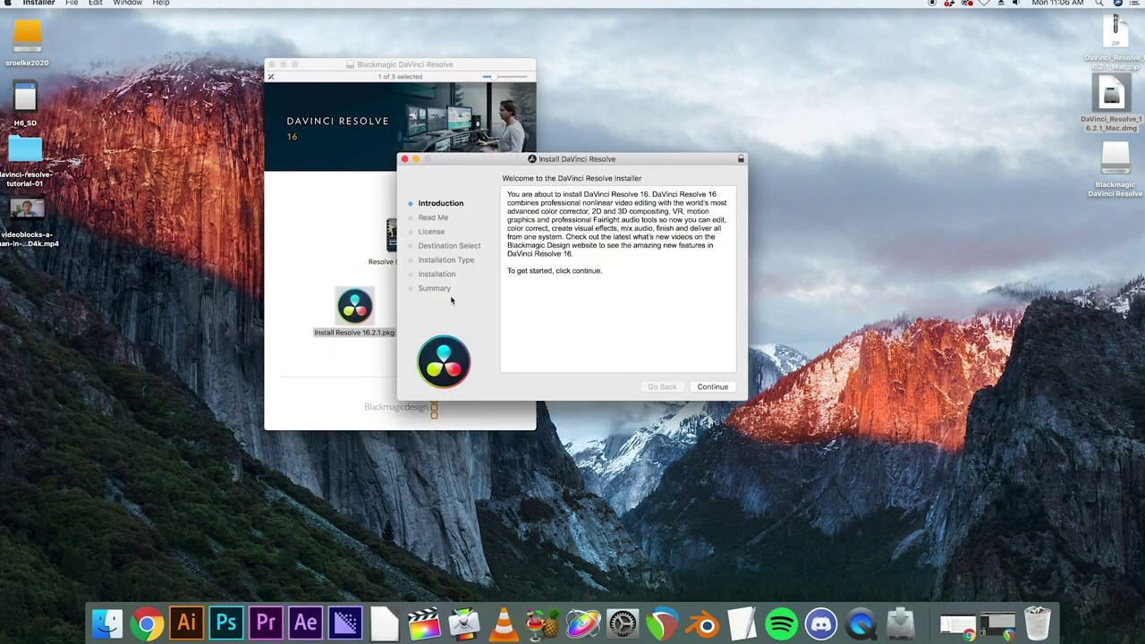
Step: Continue past Read Me and License, agree to the license, install, and enter the administrator password
{"action": "left_click", "coordinate": [716, 387]}
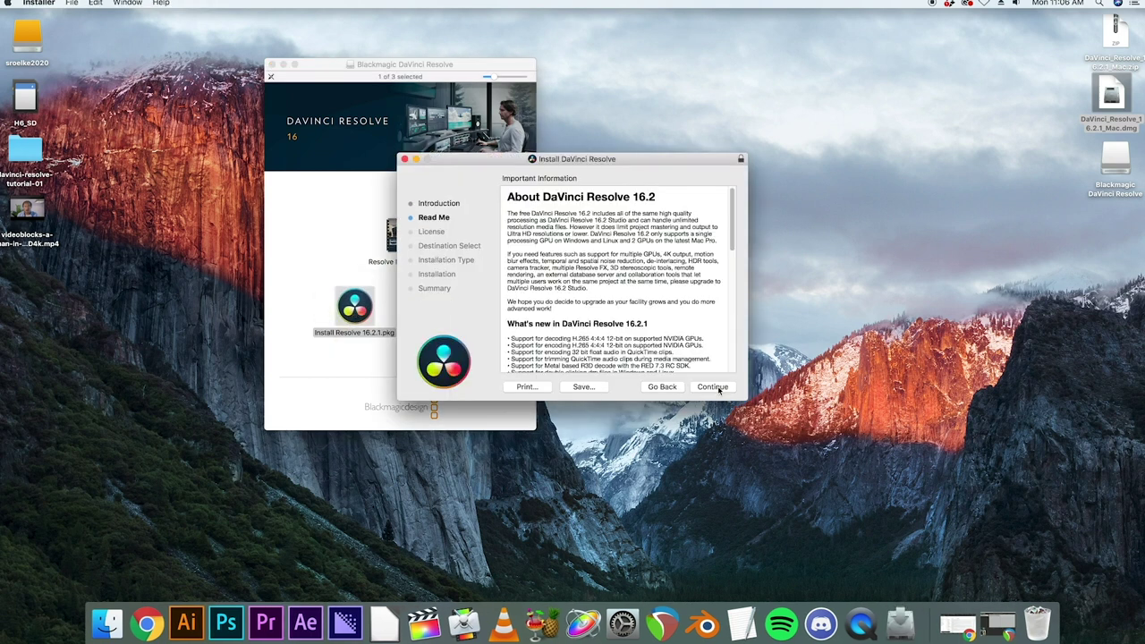
{"action": "left_click", "coordinate": [715, 387]}
{"action": "left_click", "coordinate": [716, 387]}
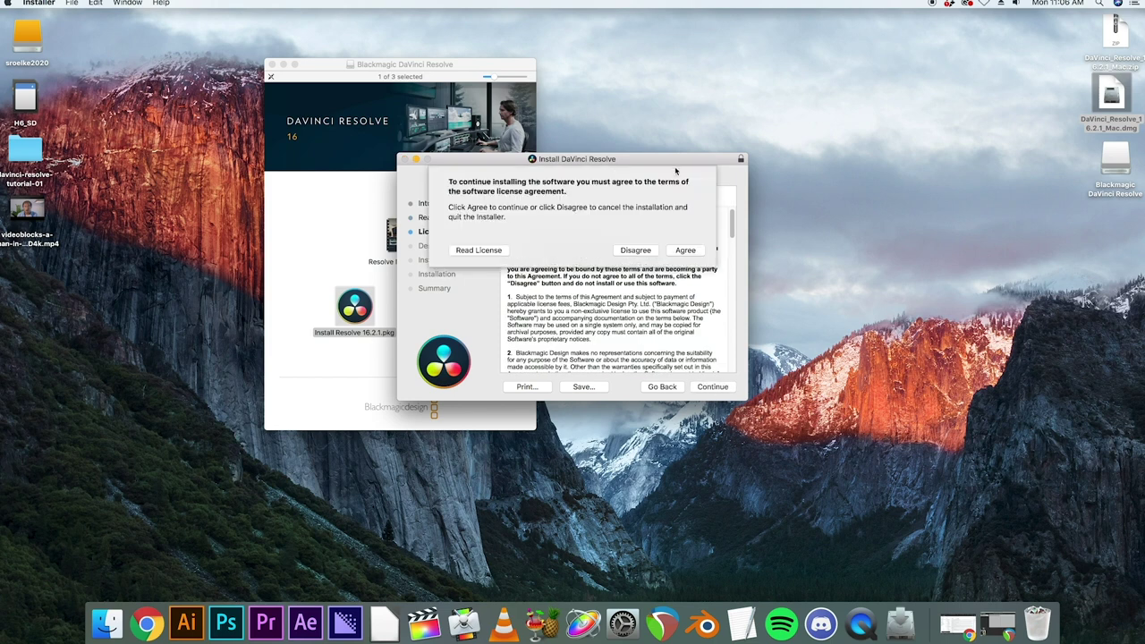
{"action": "left_click", "coordinate": [685, 249]}
{"action": "left_click", "coordinate": [713, 386]}
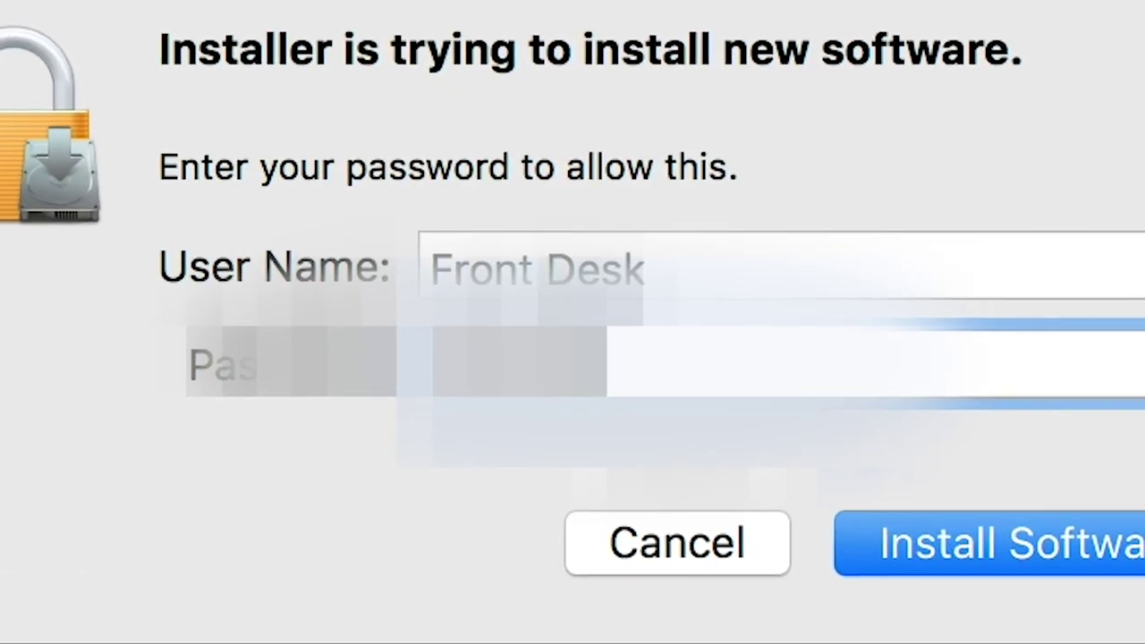
{"action": "type", "text": "•••••••••"}
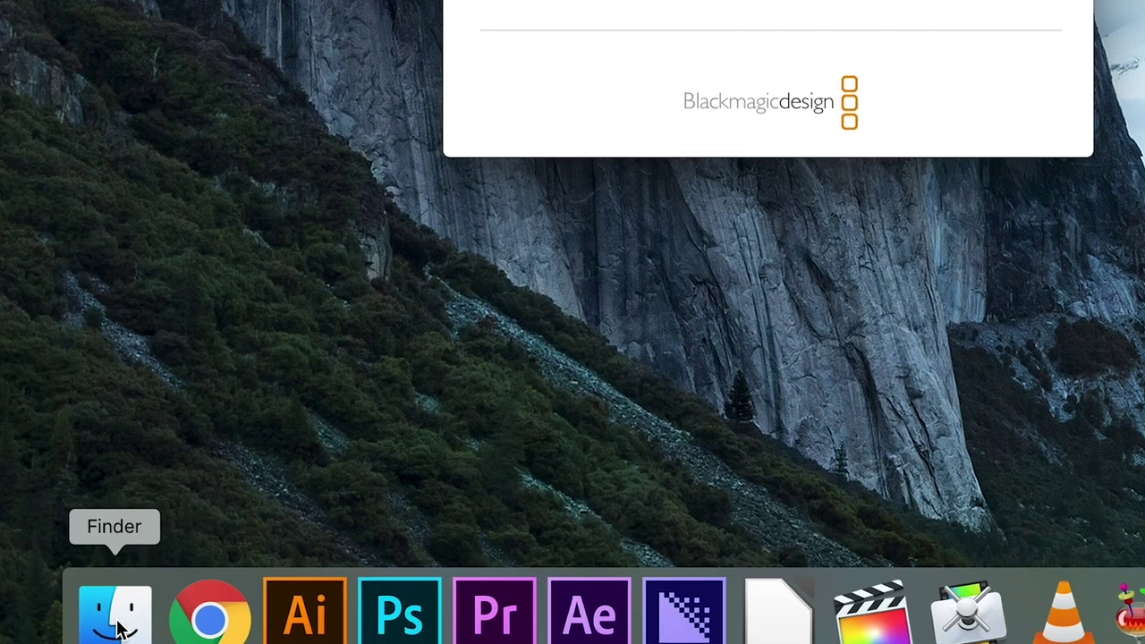
Step: Launch DaVinci Resolve.app from the DaVinci Resolve folder in Applications using a new Finder window
{"action": "right_click", "coordinate": [131, 622]}
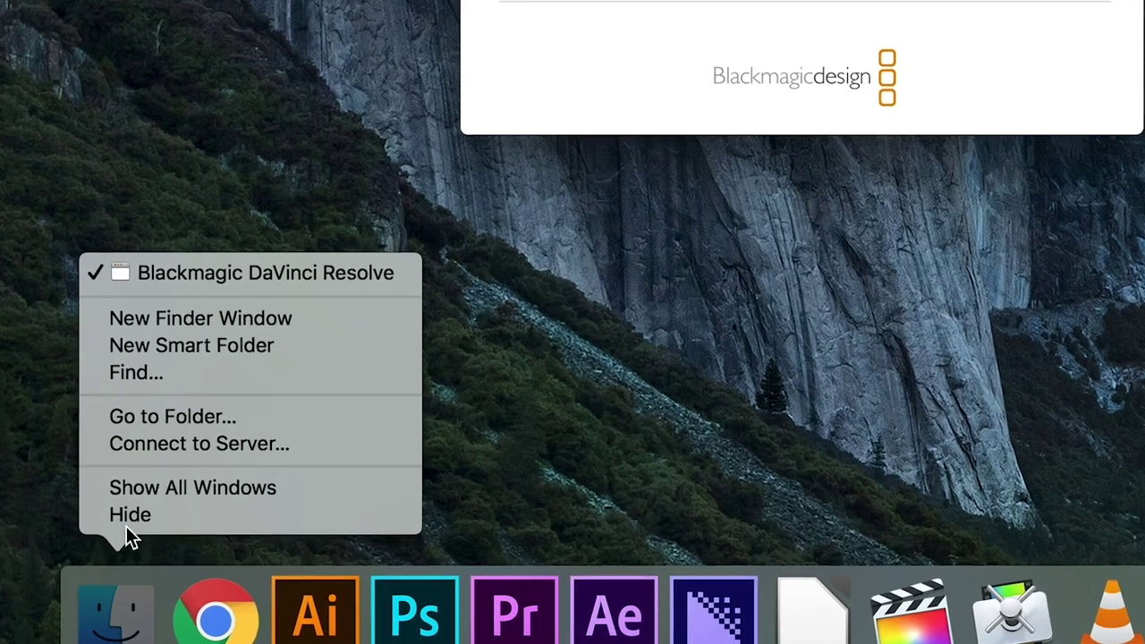
{"action": "left_click", "coordinate": [198, 304]}
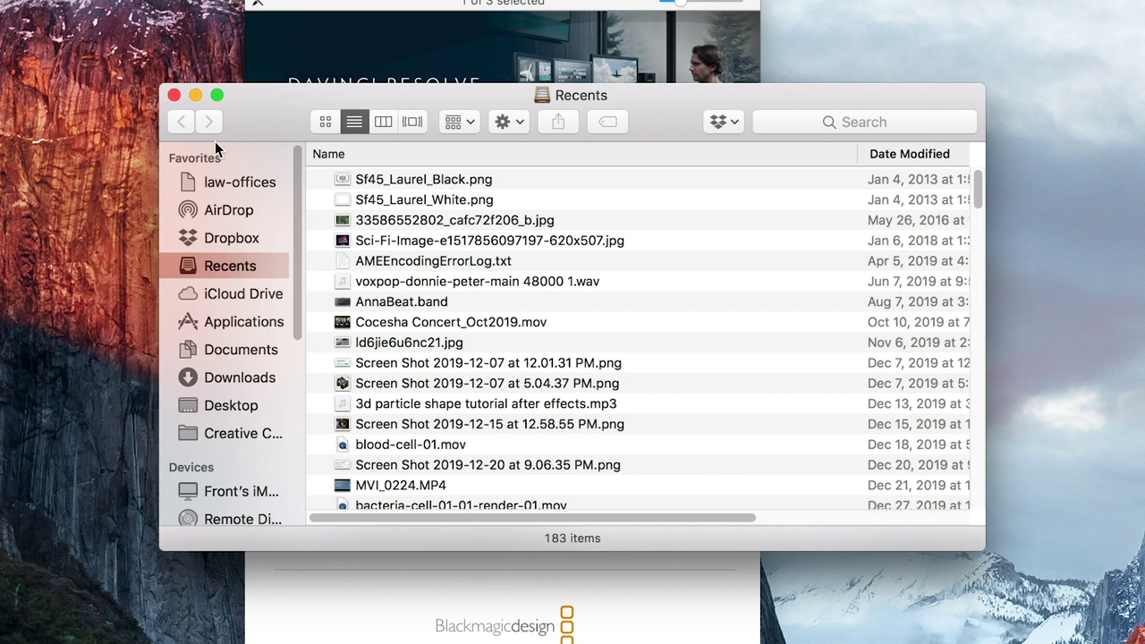
{"action": "left_click", "coordinate": [243, 320]}
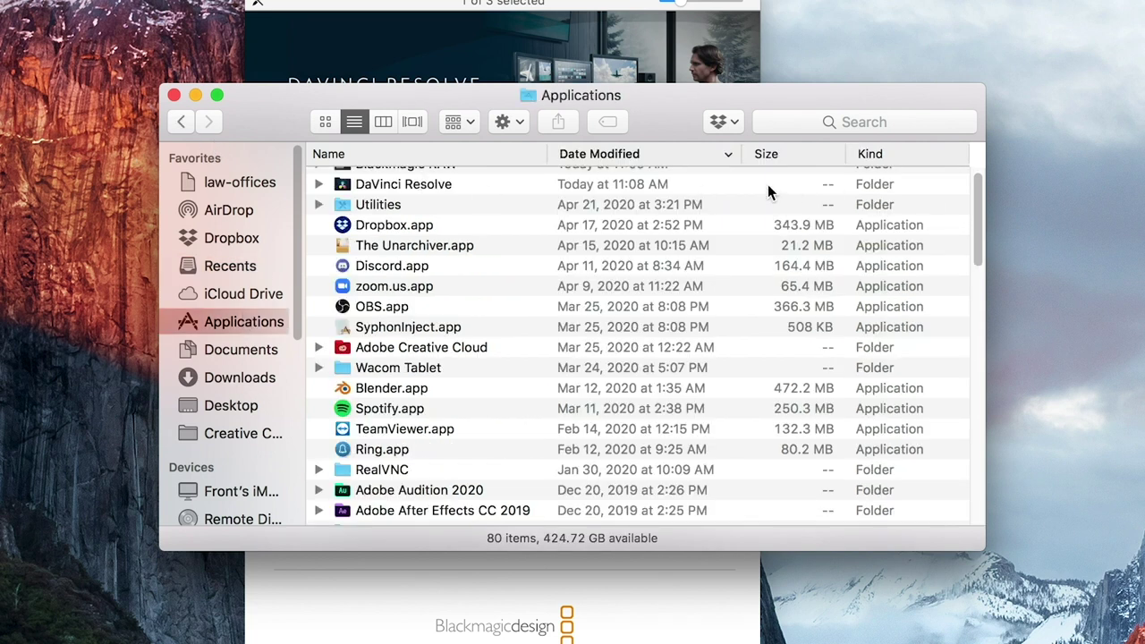
{"action": "scroll", "coordinate": [979, 210], "scroll_direction": "up", "scroll_amount": 2}
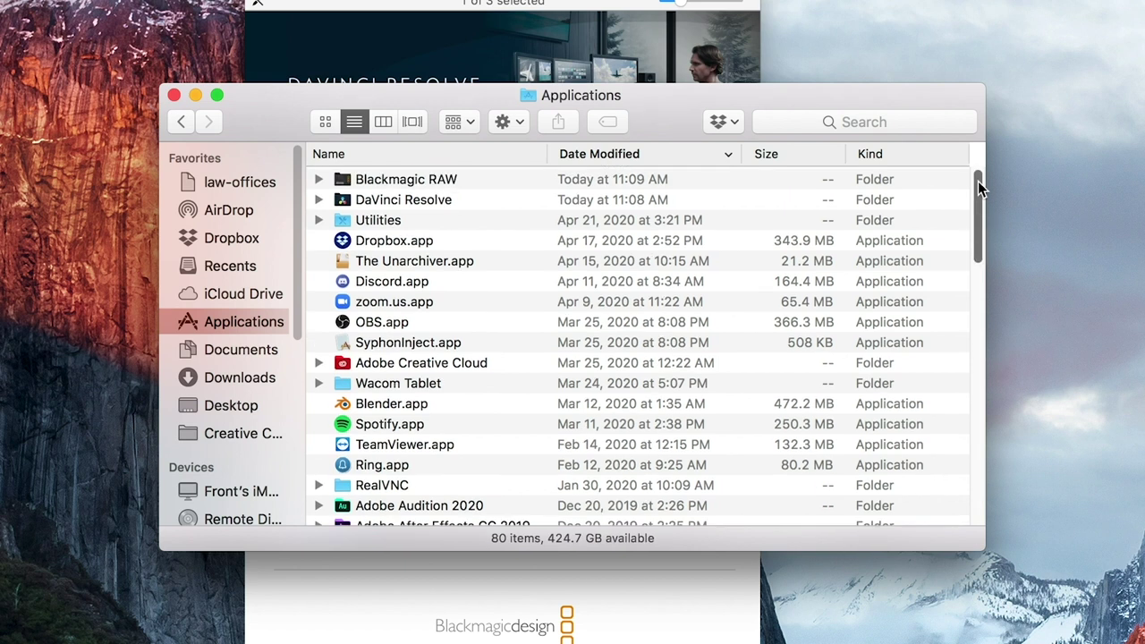
{"action": "left_click", "coordinate": [430, 200]}
{"action": "double_click", "coordinate": [431, 200]}
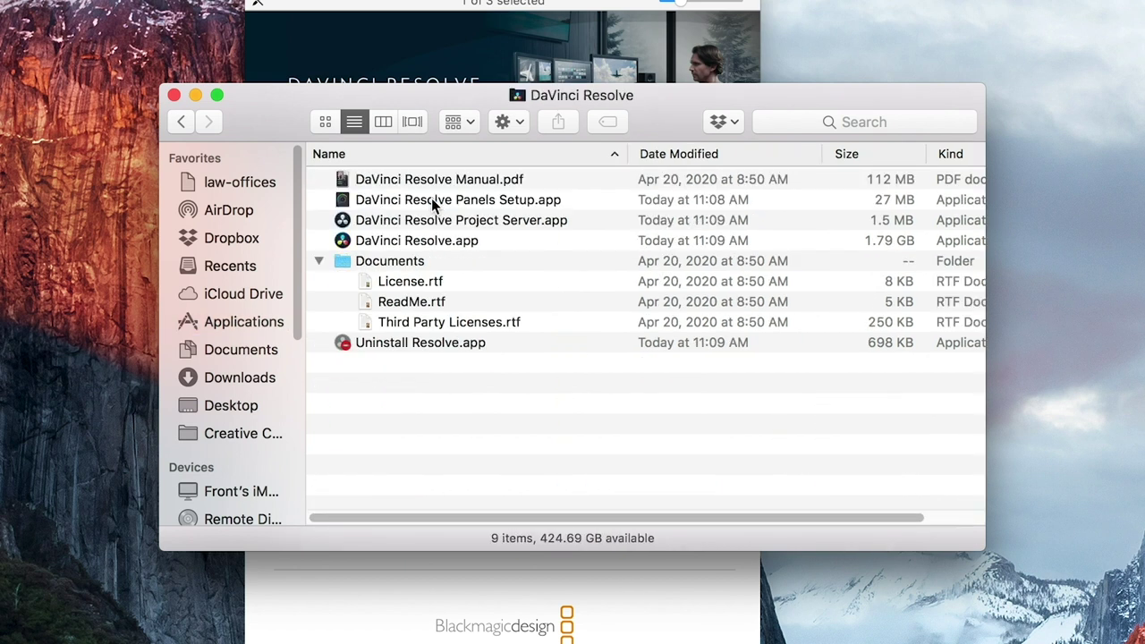
{"action": "double_click", "coordinate": [468, 241]}
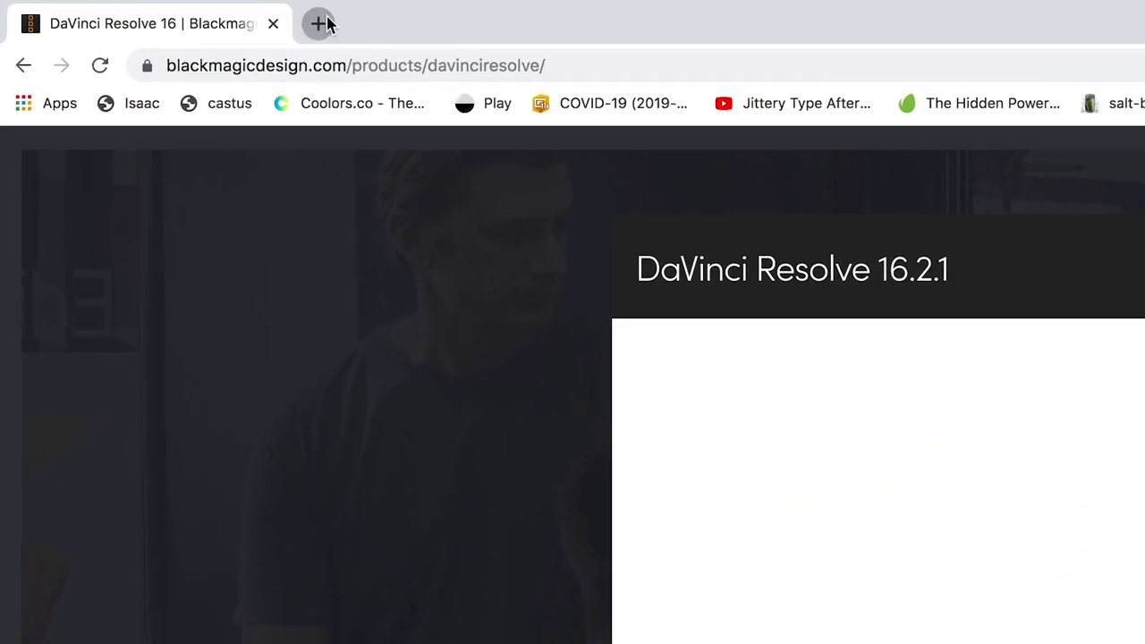
Step: Open a new Chrome tab and search for 'davinci resolve de'
{"action": "left_click", "coordinate": [323, 25]}
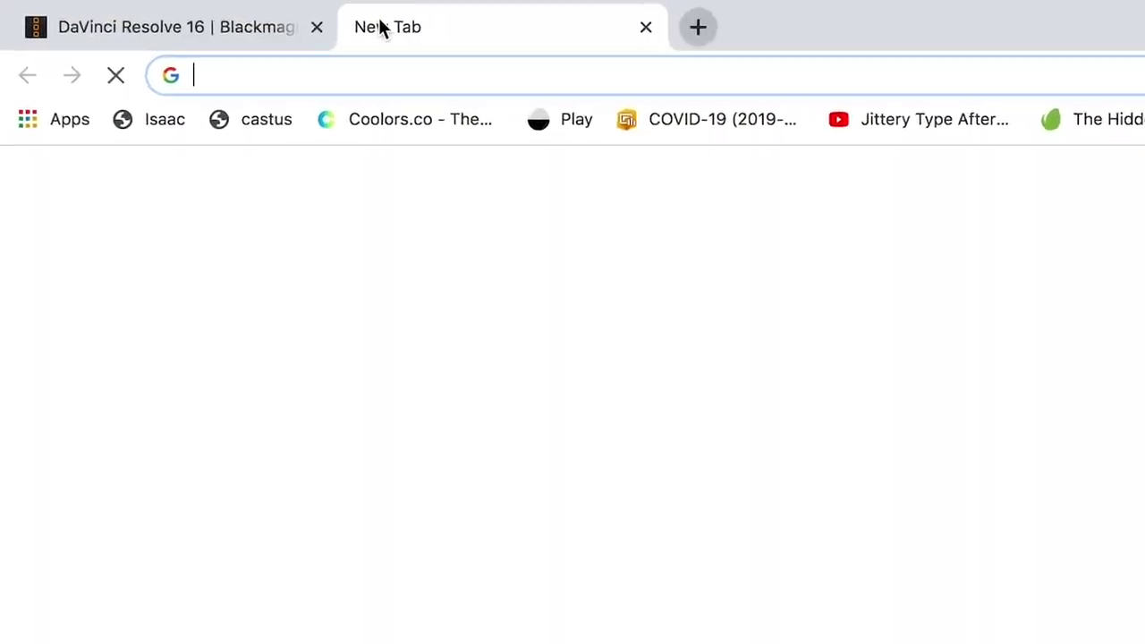
{"action": "type", "text": "davinci resolve de"}
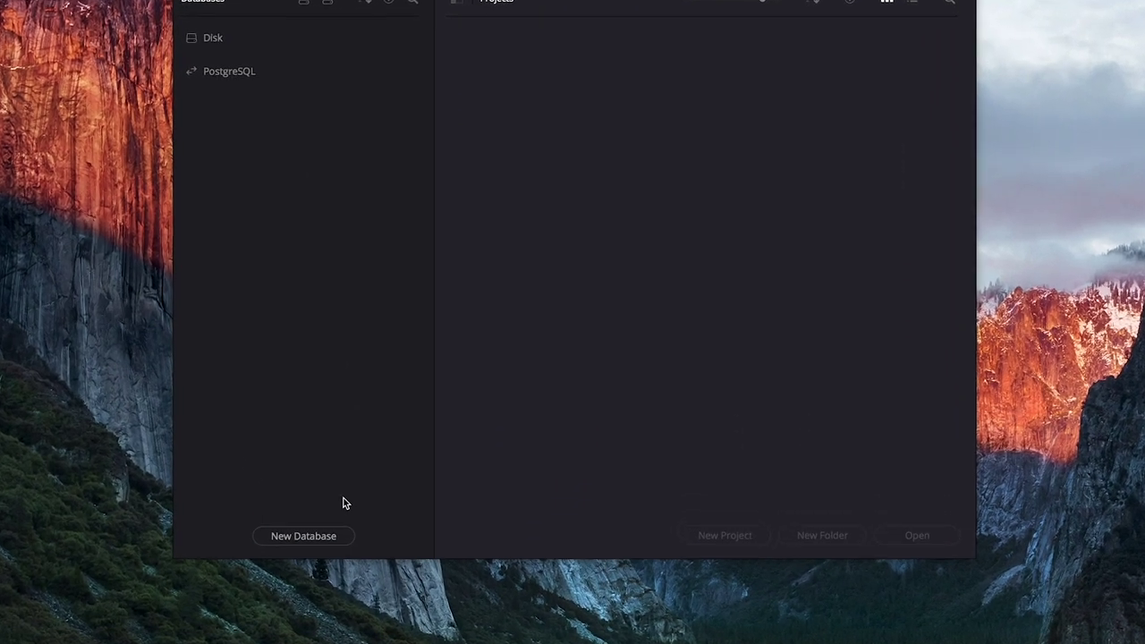
Step: Create a new disk database named davinciresolve and bring up the Location folder chooser
{"action": "left_click", "coordinate": [287, 552]}
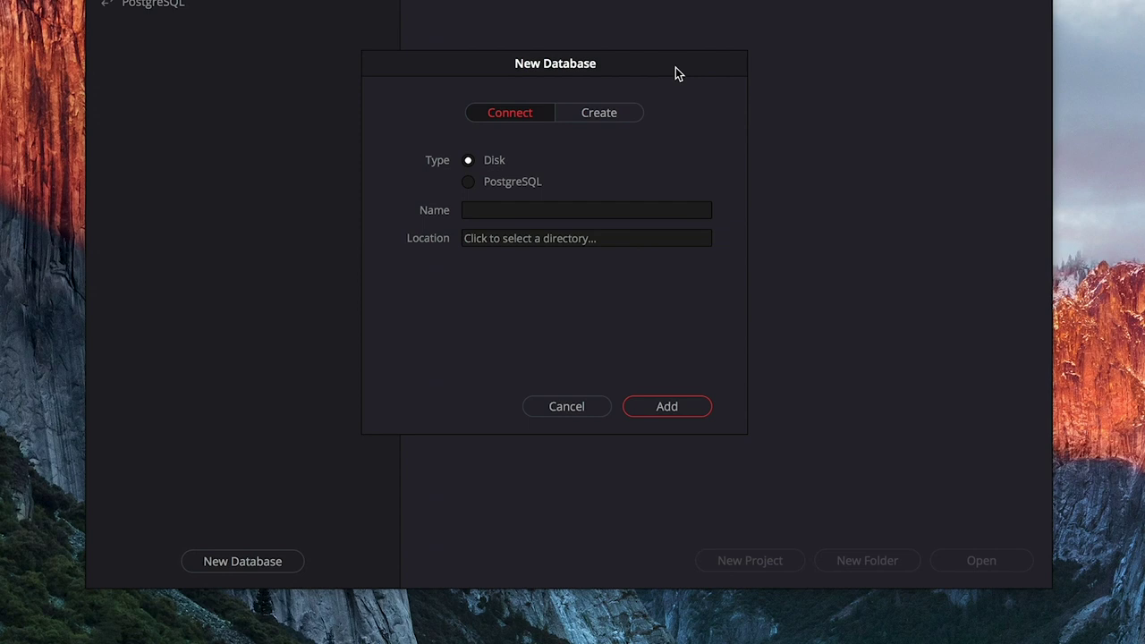
{"action": "left_click", "coordinate": [606, 119]}
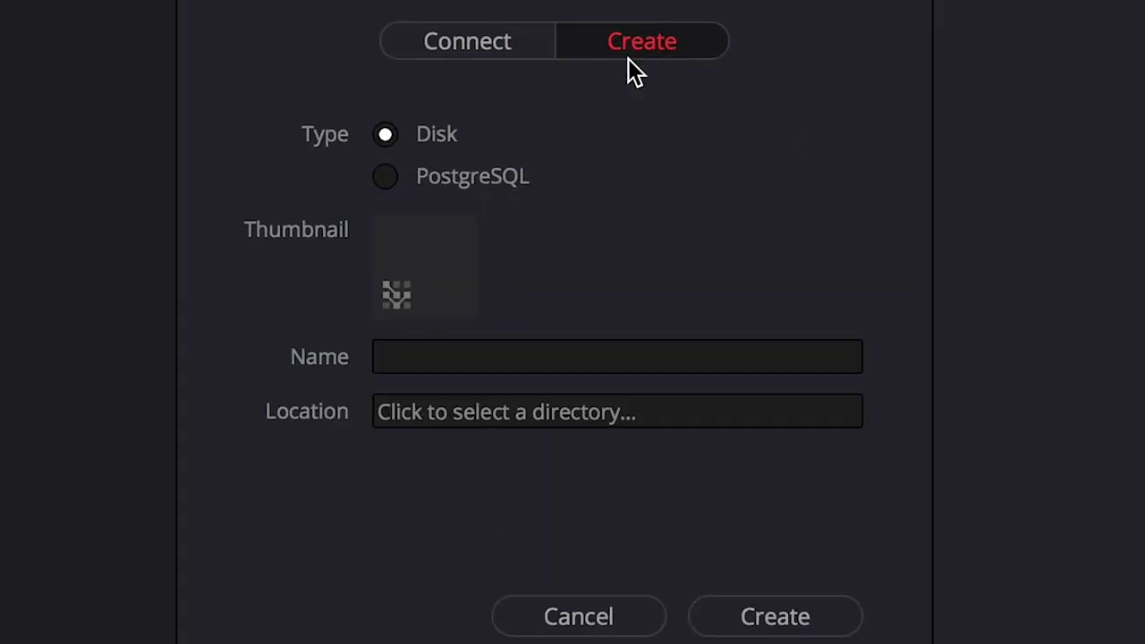
{"action": "left_click", "coordinate": [511, 349]}
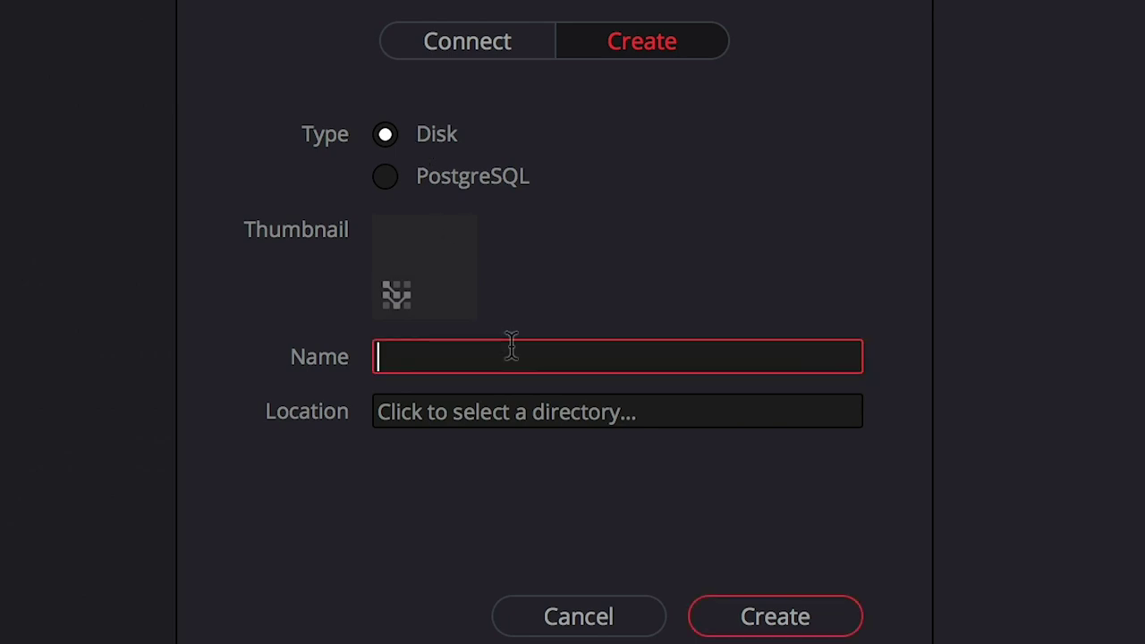
{"action": "type", "text": "davinciresolve0"}
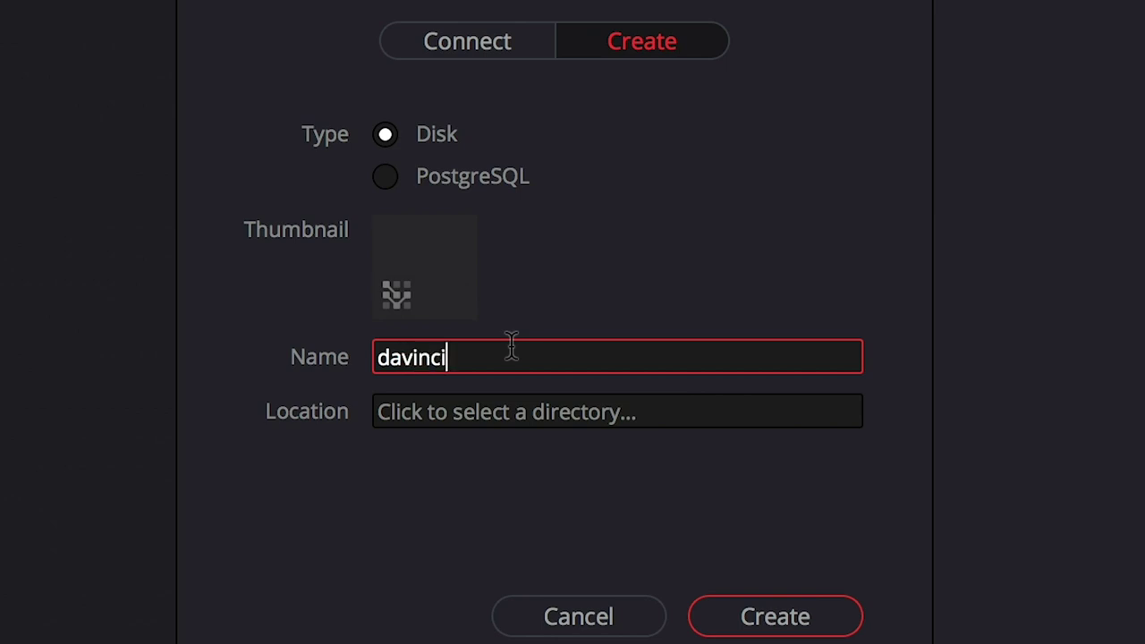
{"action": "type", "text": "1"}
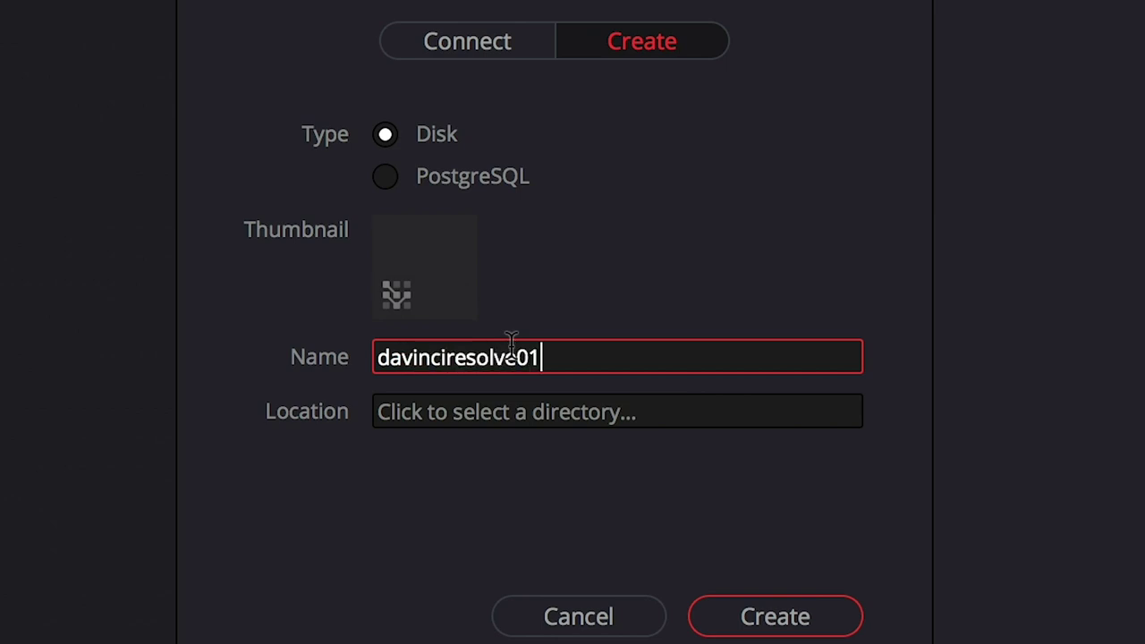
{"action": "key", "text": "BackSpace"}
{"action": "key", "text": "BackSpace"}
{"action": "left_click", "coordinate": [688, 418]}
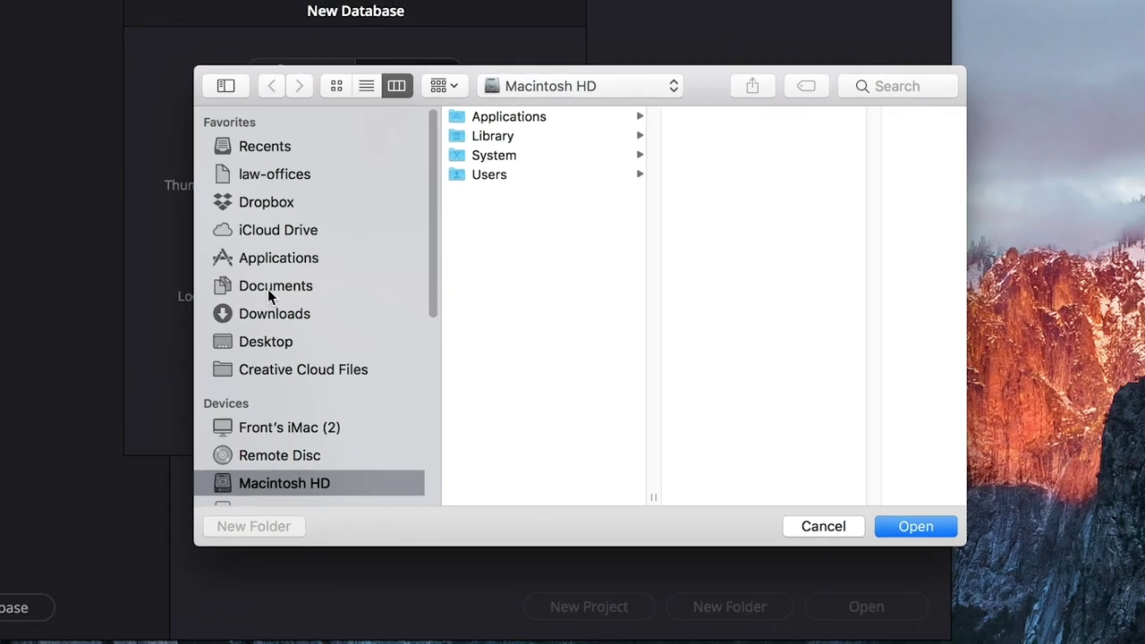
Step: Make a davinciresolve folder in Documents and set it as the database location
{"action": "left_click", "coordinate": [268, 289]}
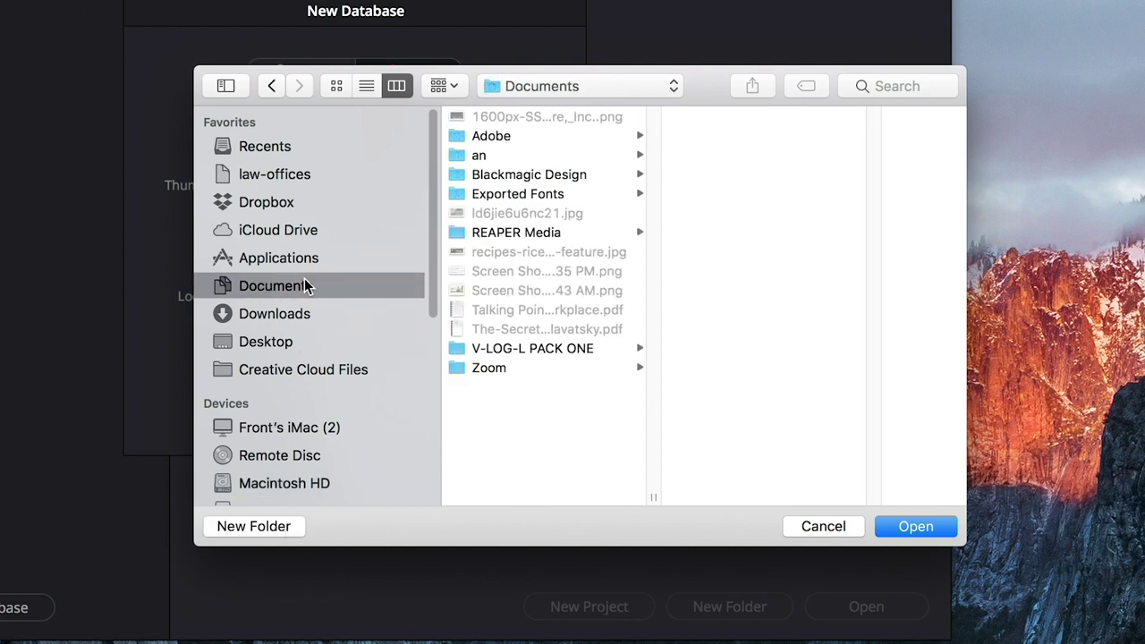
{"action": "left_click", "coordinate": [254, 527]}
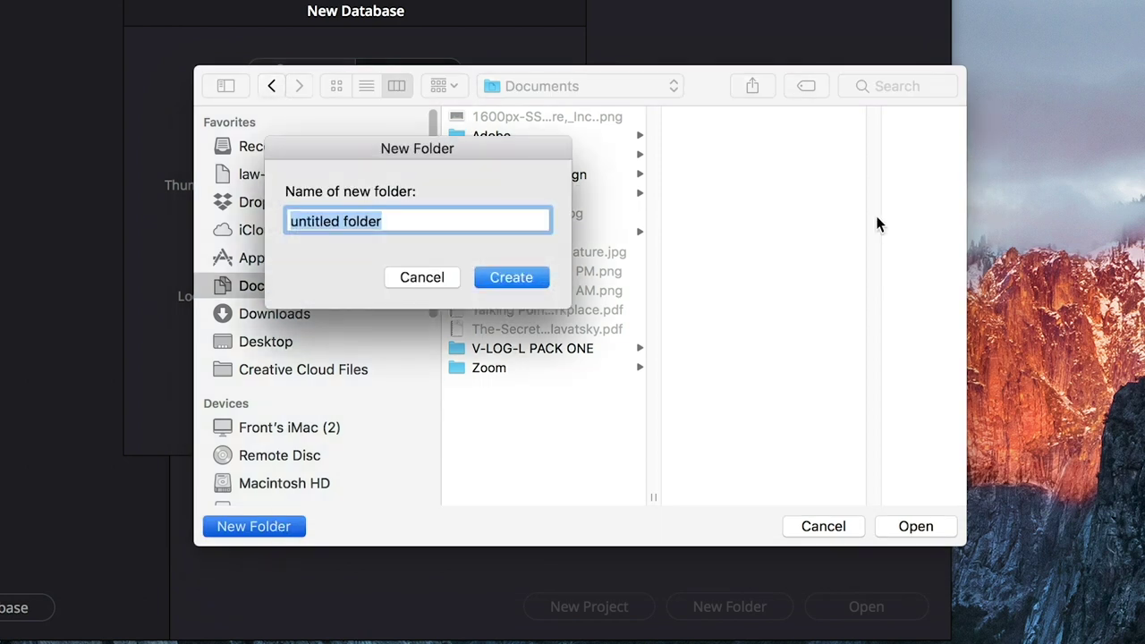
{"action": "type", "text": "d"}
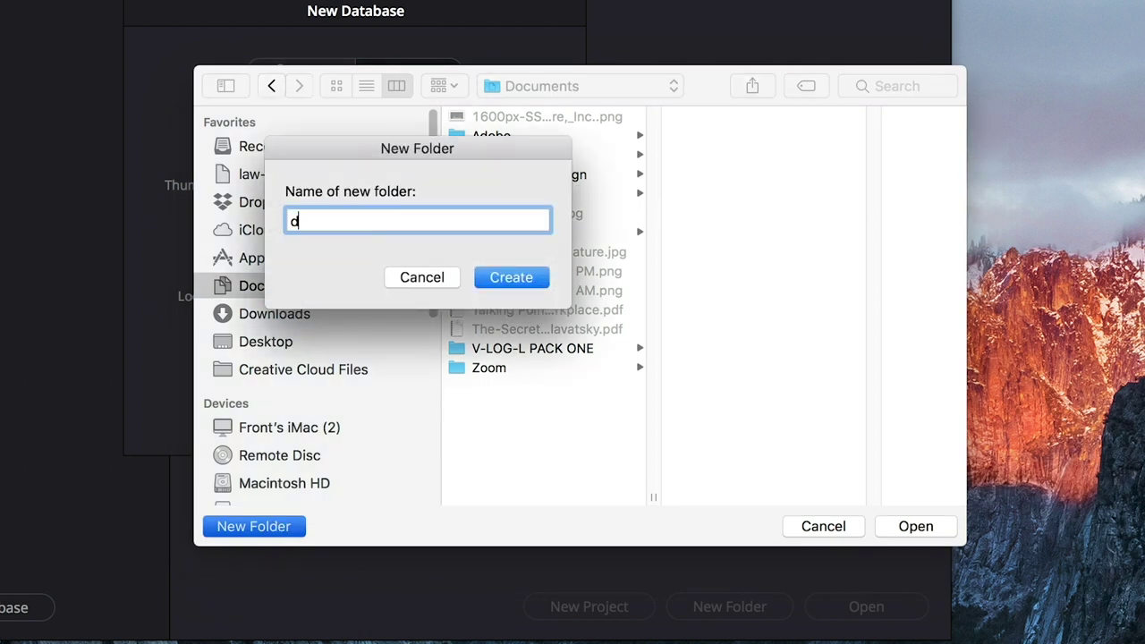
{"action": "type", "text": "avinciresolve"}
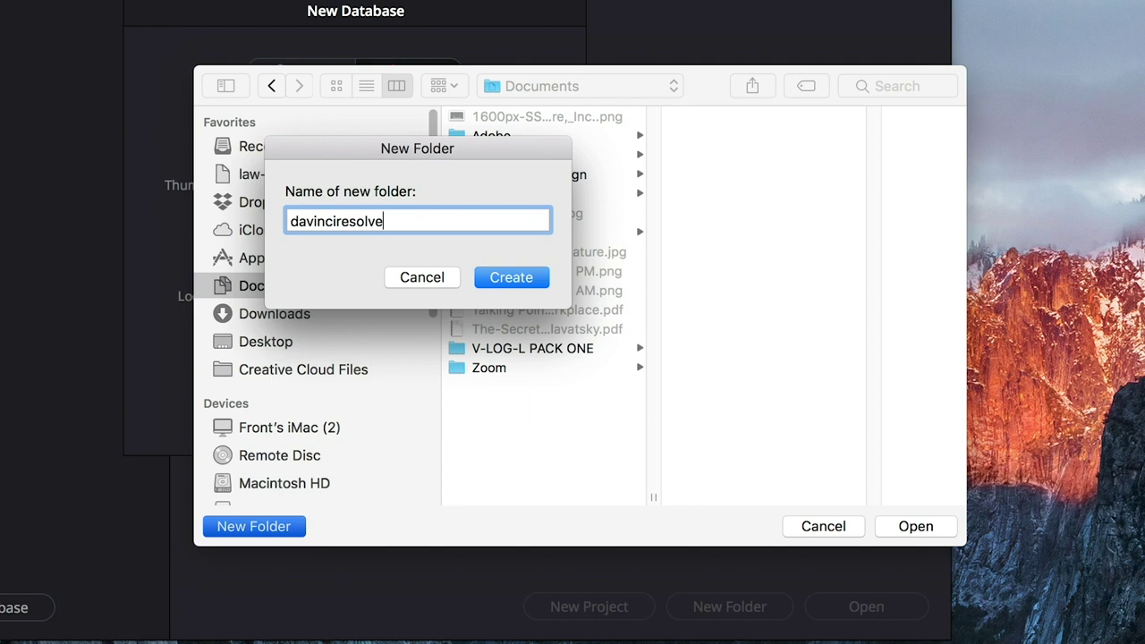
{"action": "left_click", "coordinate": [524, 279]}
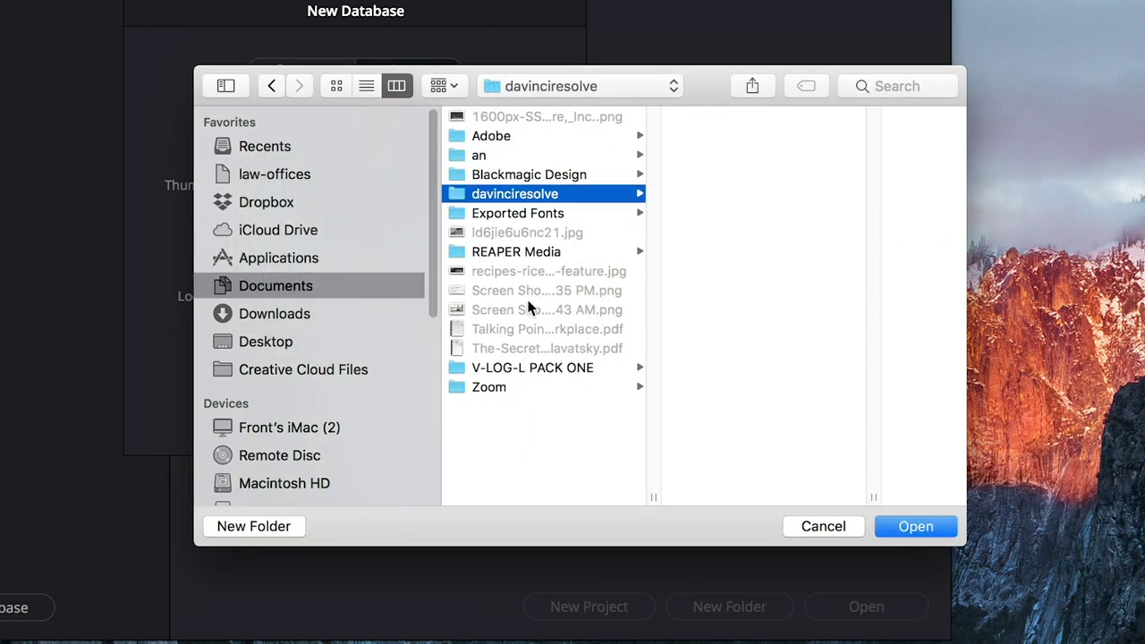
{"action": "left_click", "coordinate": [916, 528]}
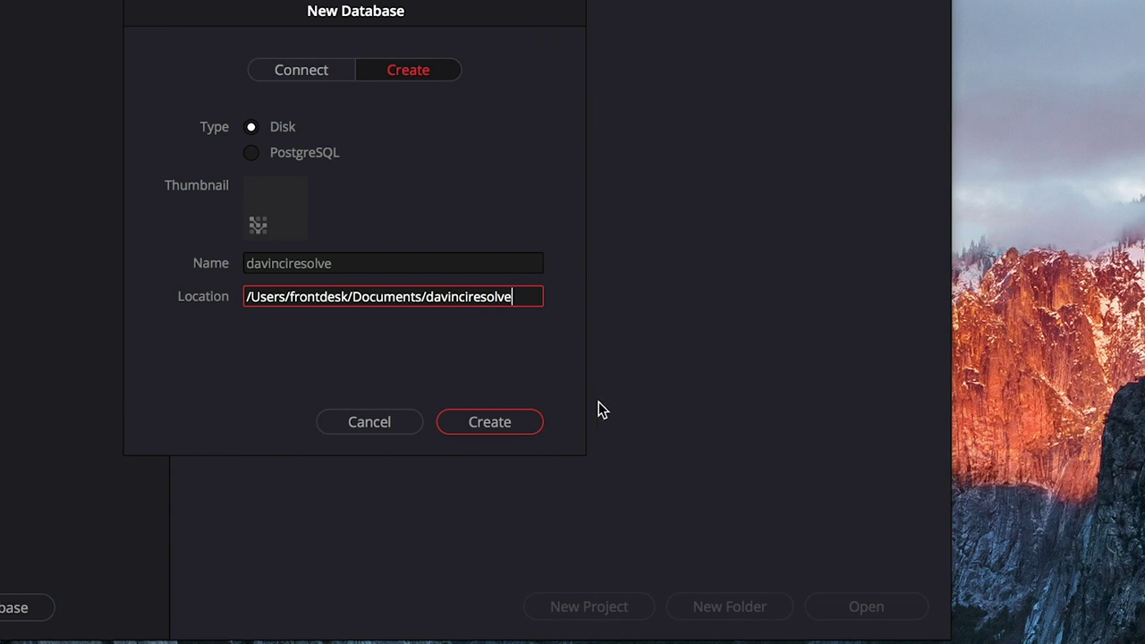
Step: Create the davinciresolve database and a new project named davinci-tutorial-01
{"action": "left_click", "coordinate": [526, 424]}
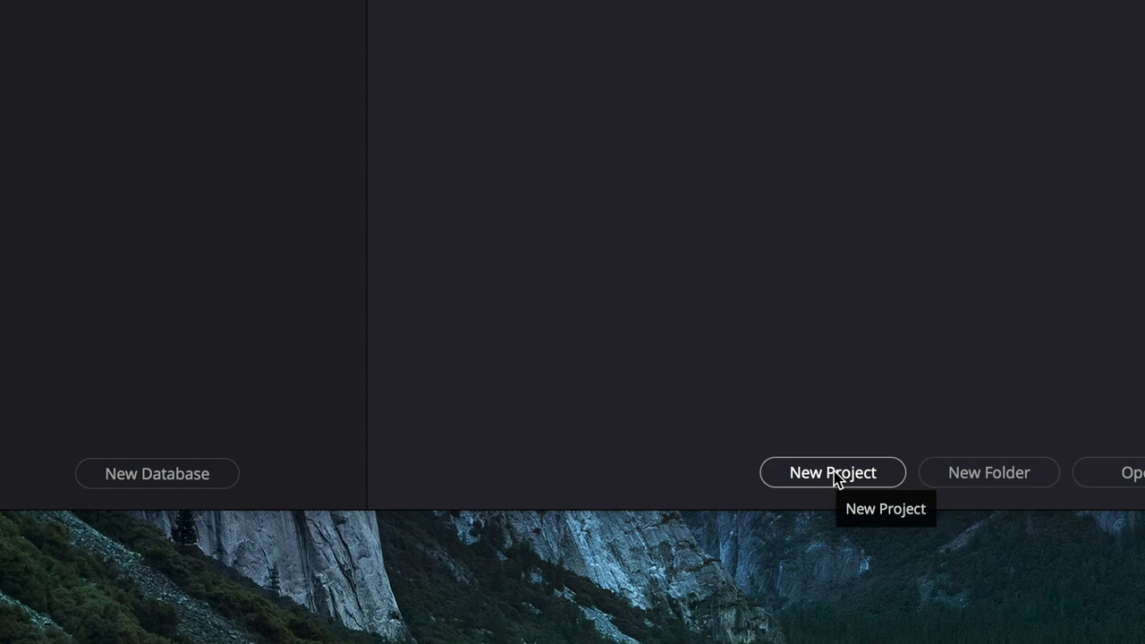
{"action": "left_click", "coordinate": [835, 477]}
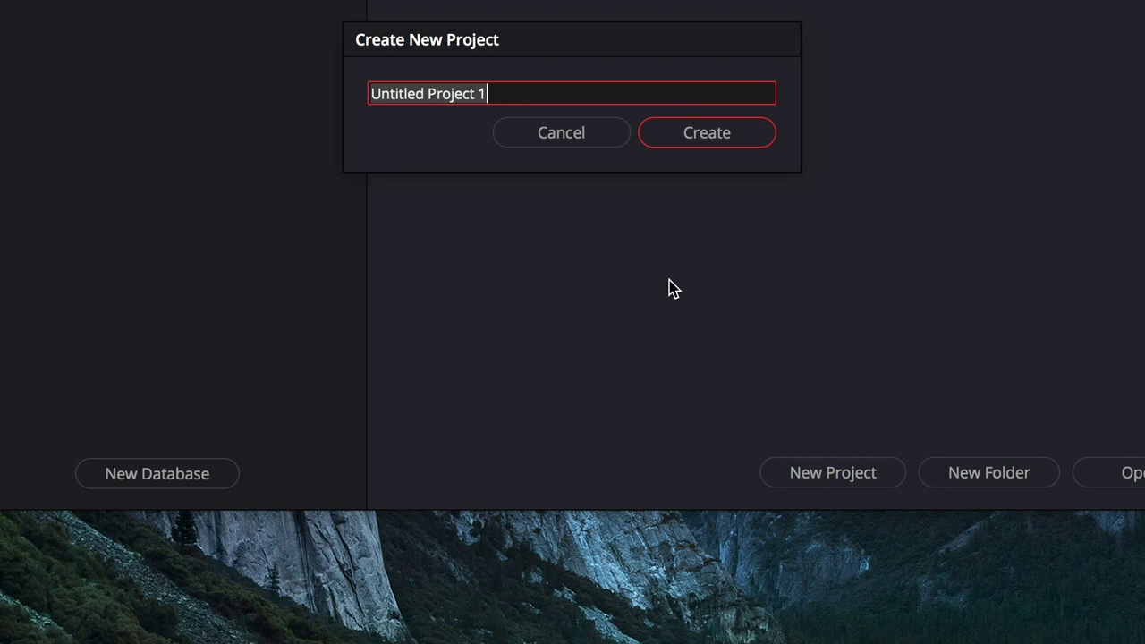
{"action": "type", "text": "davinc"}
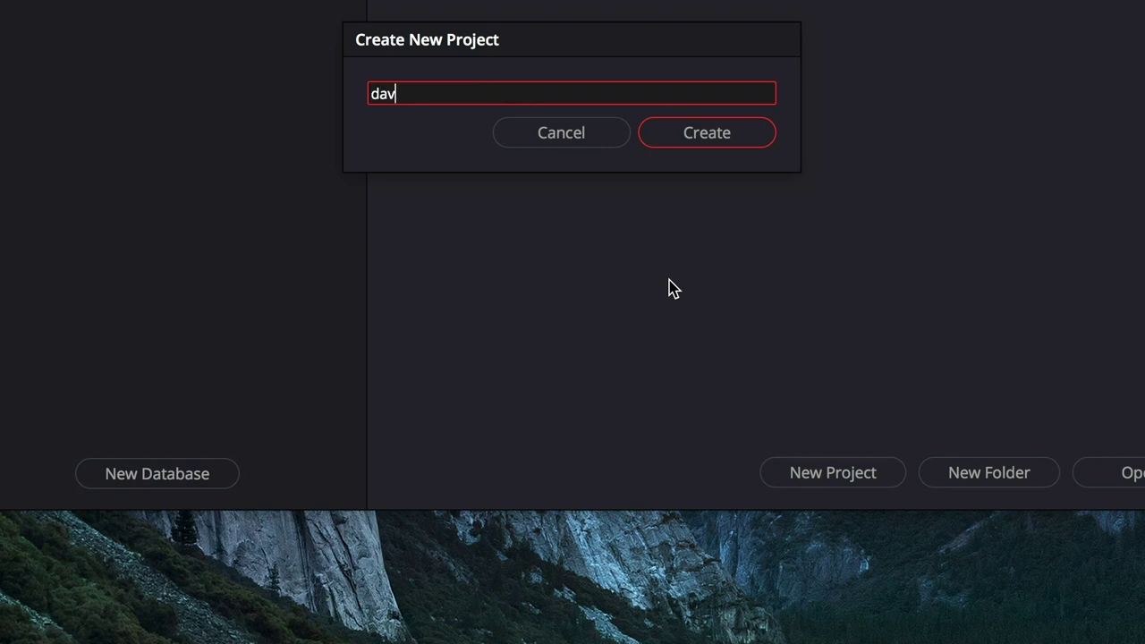
{"action": "type", "text": "i-tutorial-01"}
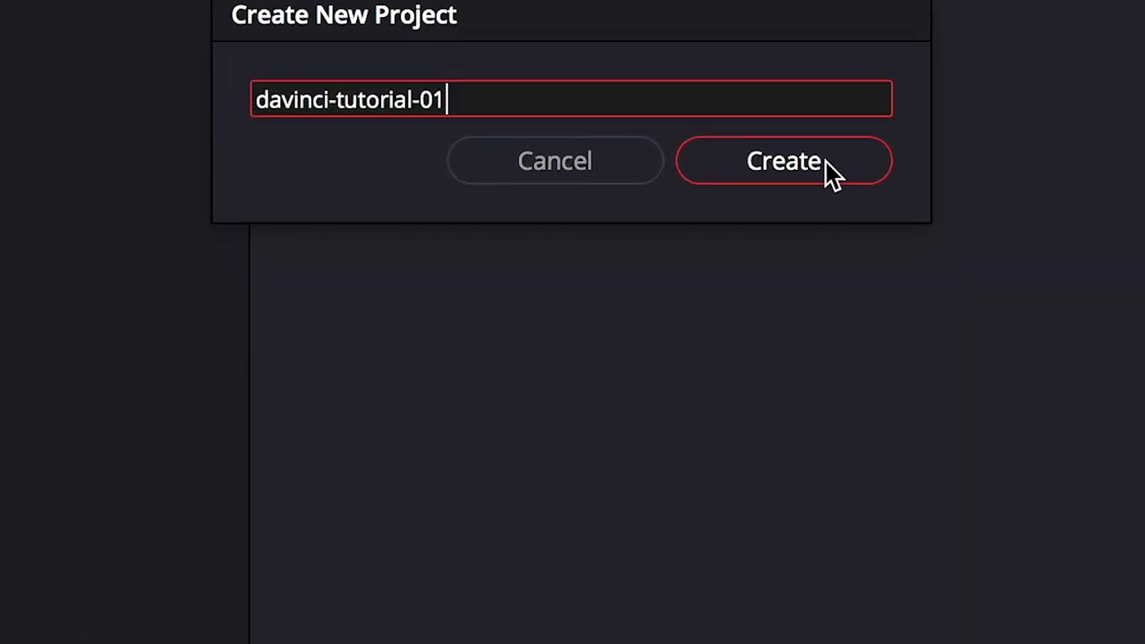
{"action": "left_click", "coordinate": [895, 184]}
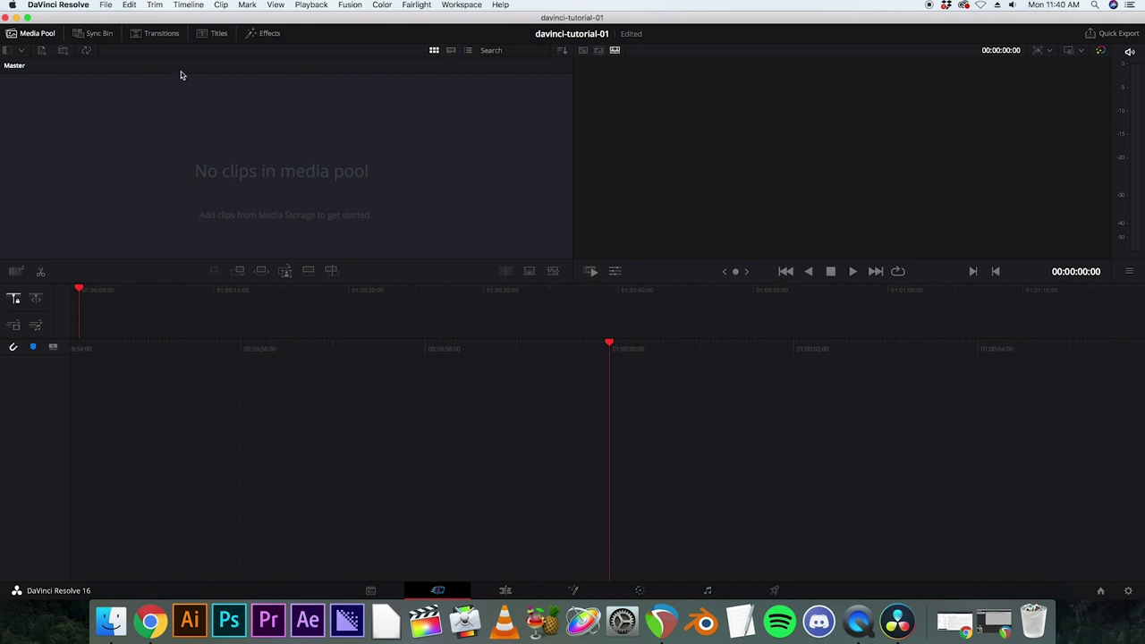
Step: Open Keyboard Customization and try the Apple Final Cut Pro X shortcut preset
{"action": "left_click", "coordinate": [64, 6]}
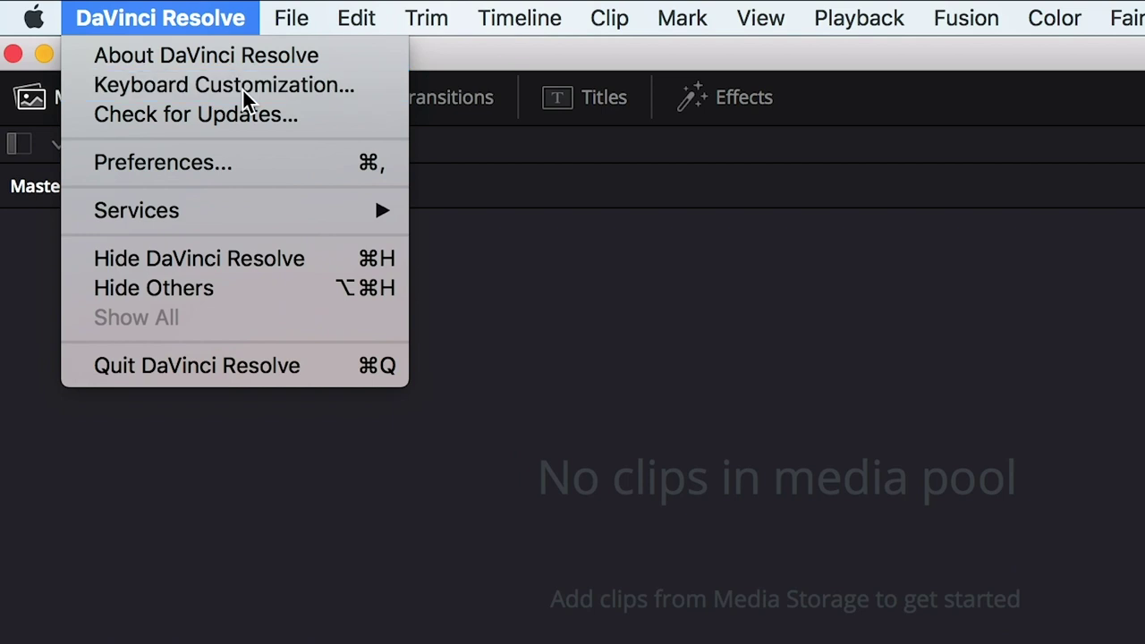
{"action": "left_click", "coordinate": [244, 88]}
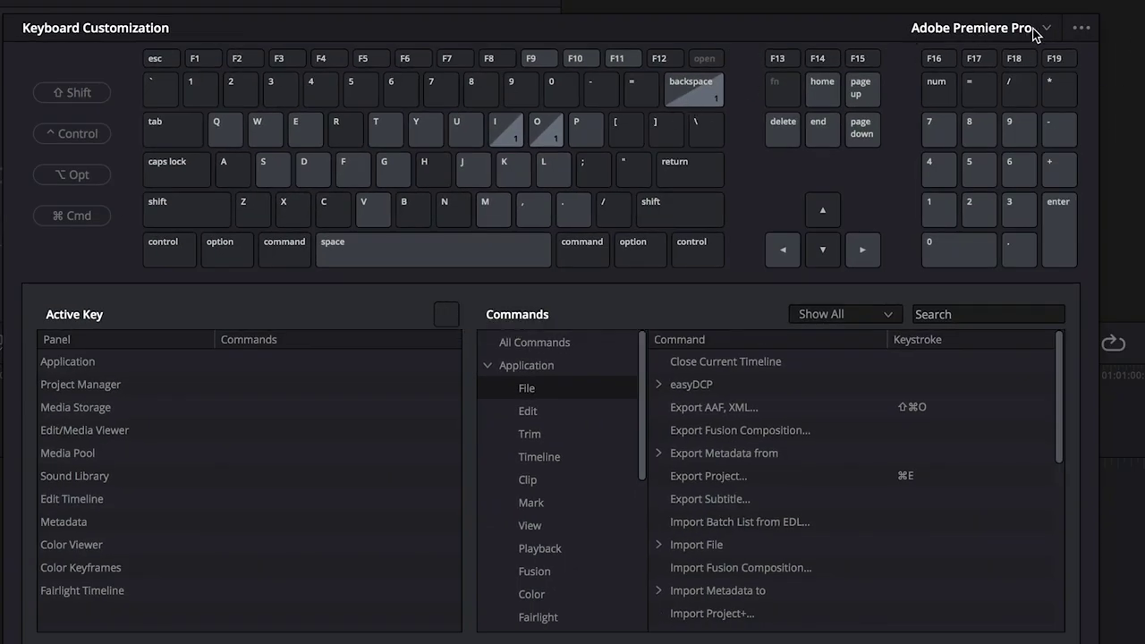
{"action": "left_click", "coordinate": [1042, 30]}
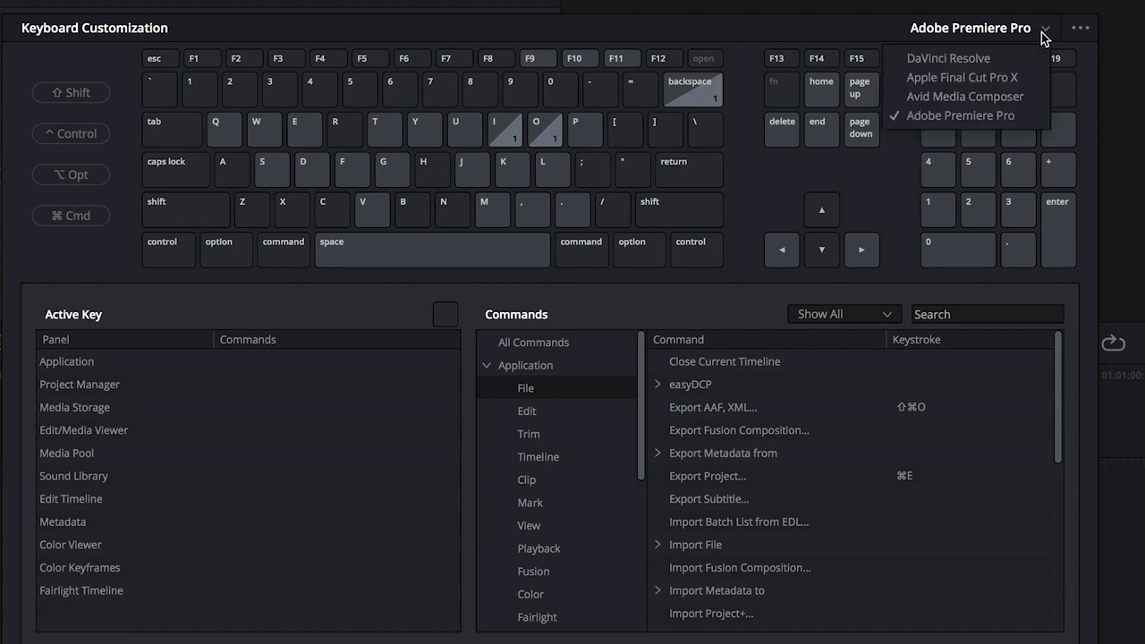
{"action": "left_click", "coordinate": [1014, 78]}
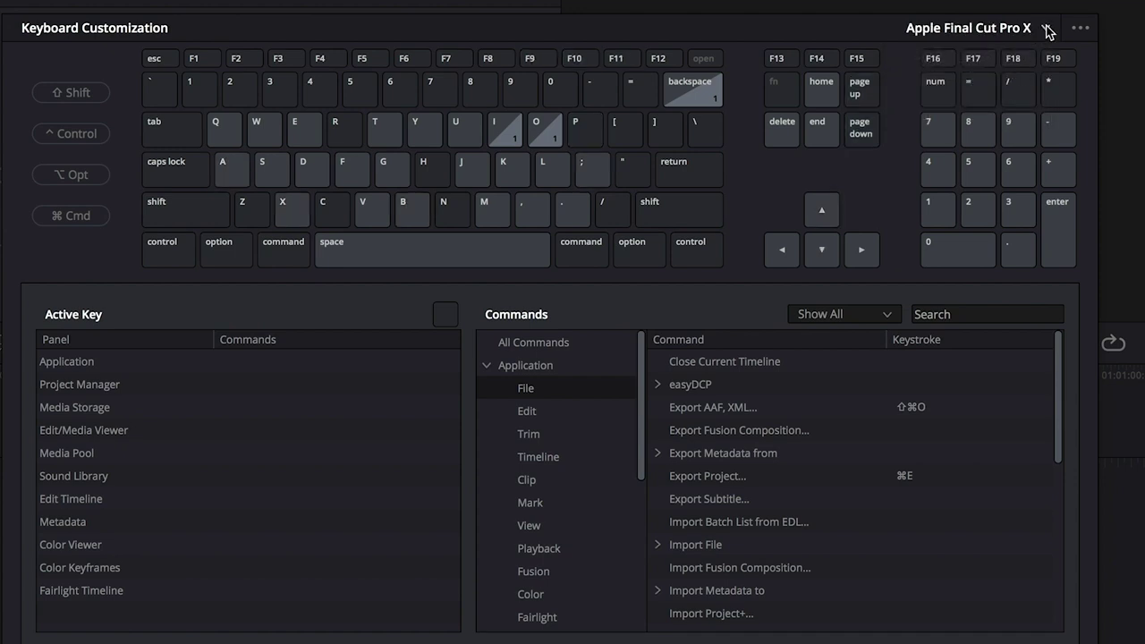
Step: Switch to the Adobe Premiere Pro preset, save it, and close Keyboard Customization
{"action": "left_click", "coordinate": [1047, 30]}
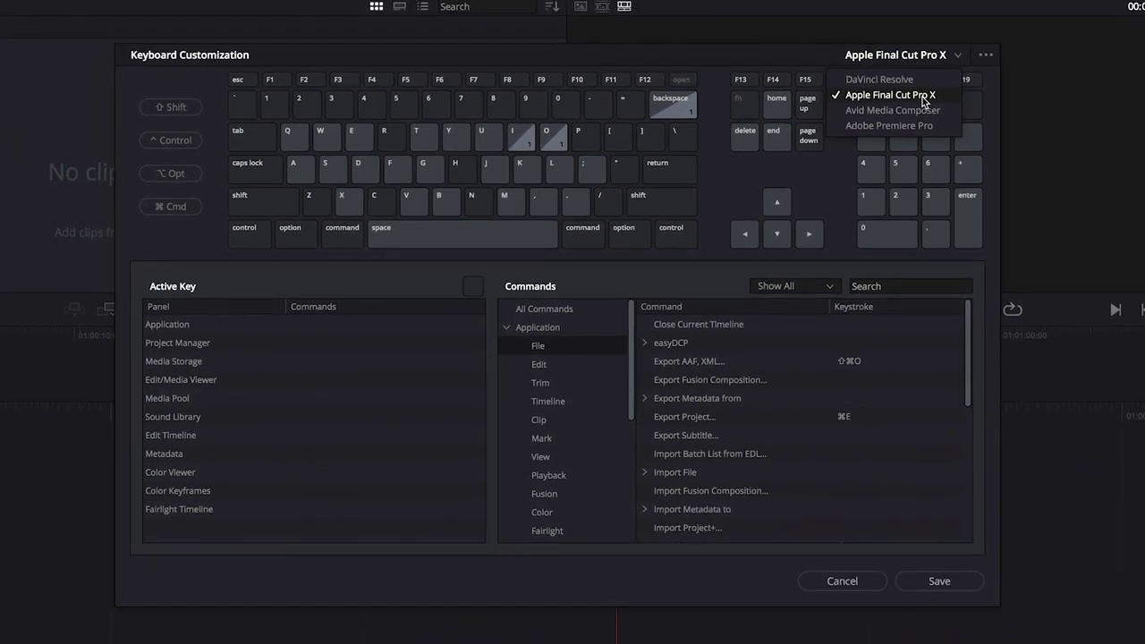
{"action": "left_click", "coordinate": [857, 133]}
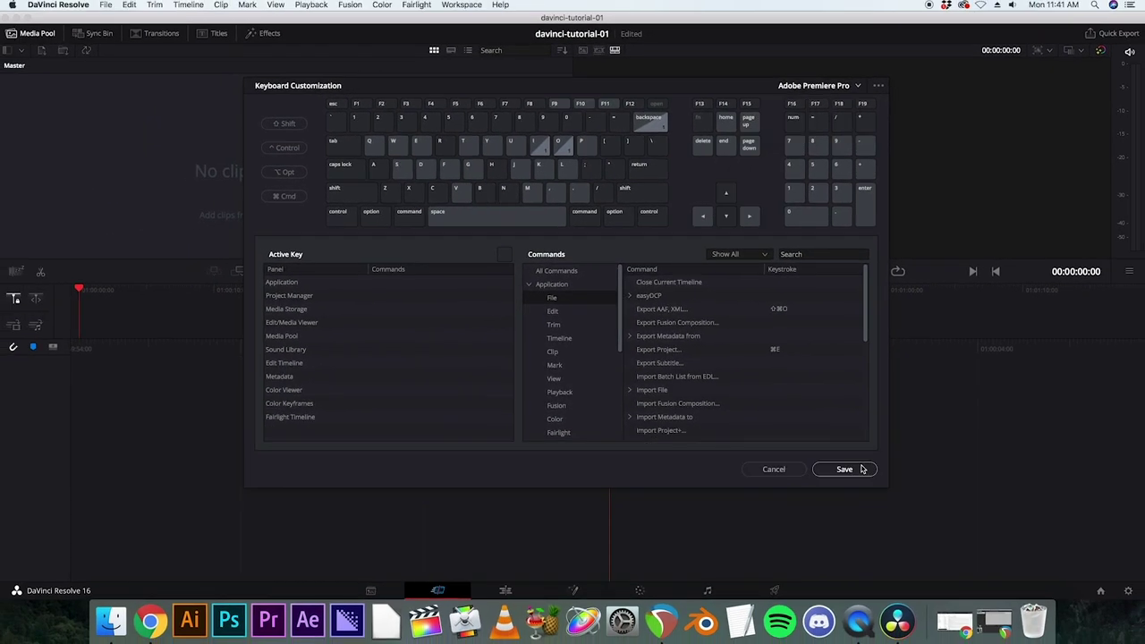
{"action": "left_click", "coordinate": [861, 469]}
{"action": "left_click_drag", "start_coordinate": [703, 89], "coordinate": [635, 69]}
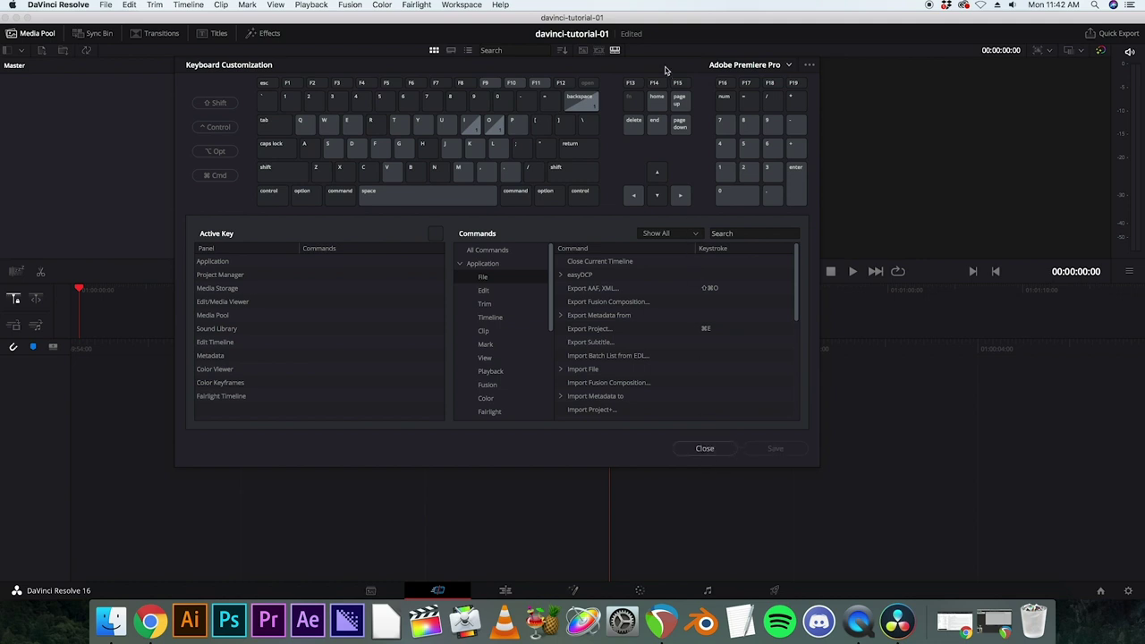
{"action": "left_click_drag", "start_coordinate": [667, 70], "coordinate": [764, 73]}
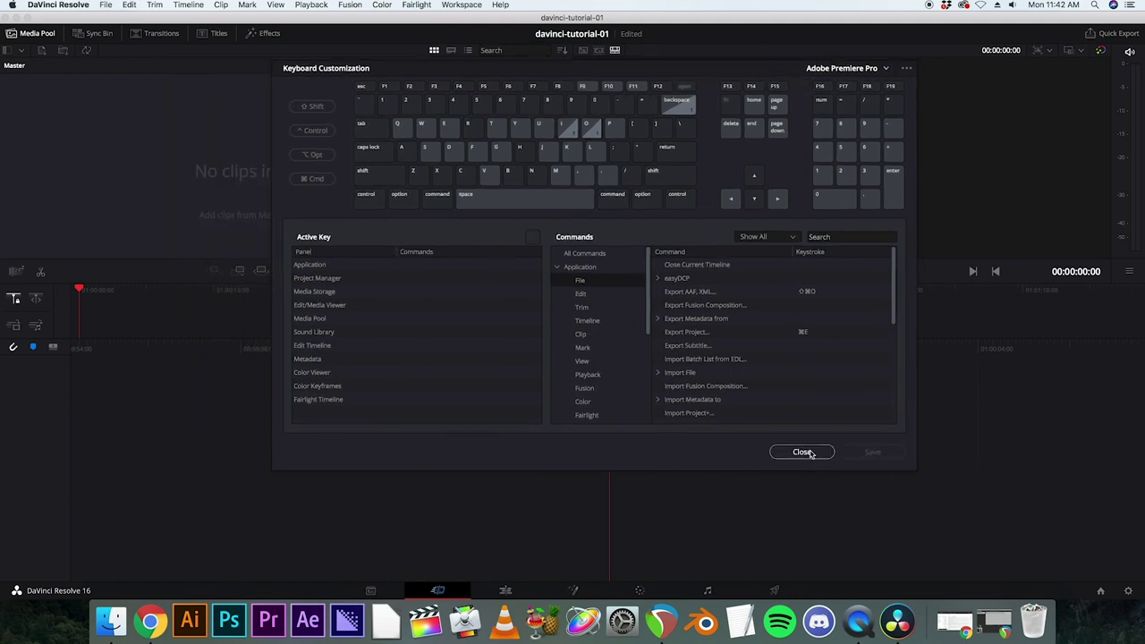
{"action": "left_click", "coordinate": [802, 452]}
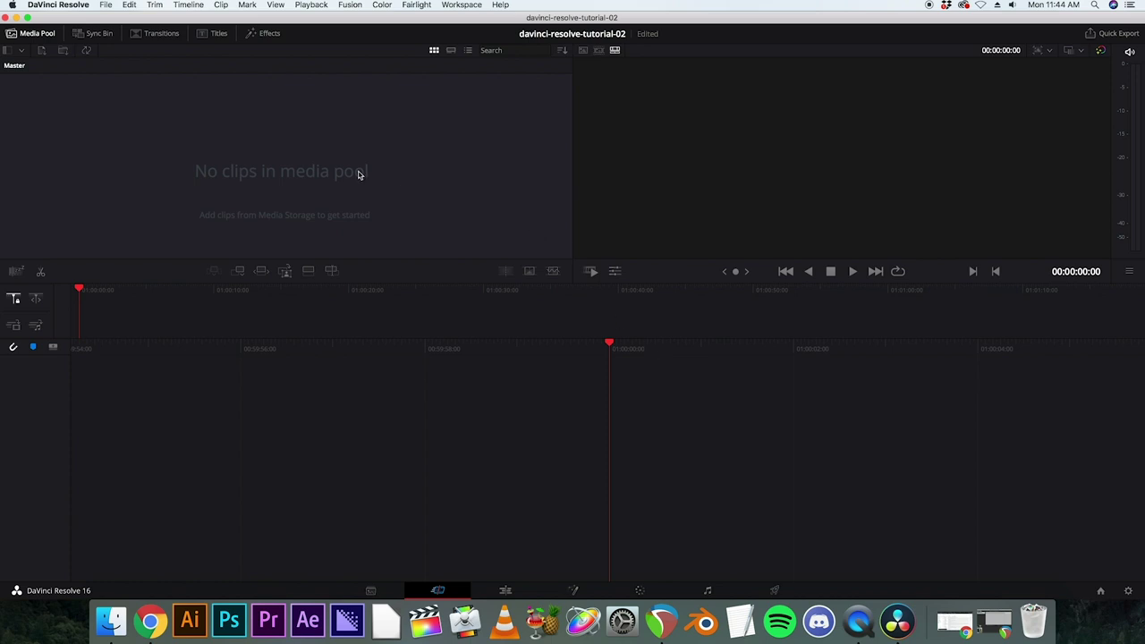
Step: Bring up the Import Media file browser from the File menu to reach the Desktop files
{"action": "left_click", "coordinate": [119, 6]}
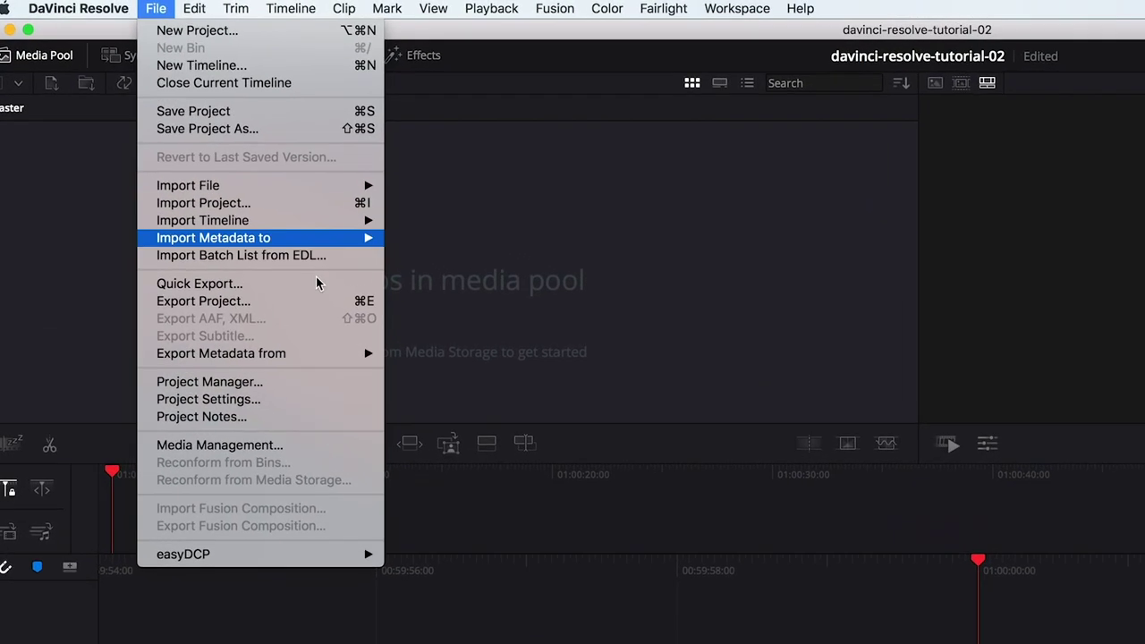
{"action": "mouse_move", "coordinate": [248, 140]}
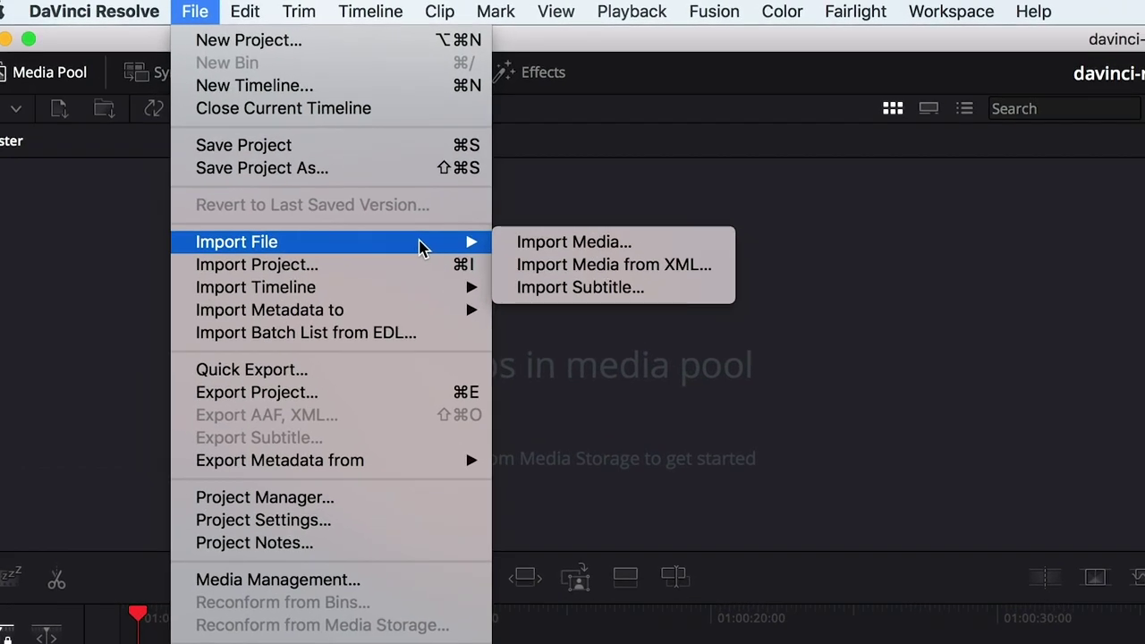
{"action": "left_click", "coordinate": [596, 254]}
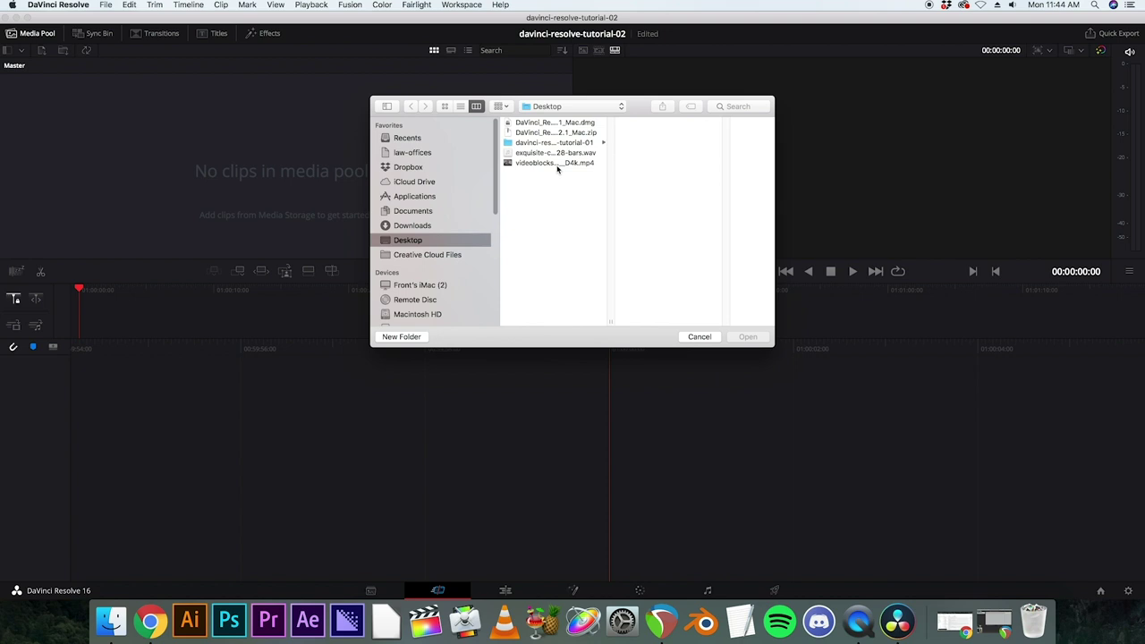
Step: Import exquisite-corpse-song-02-part-01-128-bars.wav and the video file, changing the timeline frame rate to match
{"action": "left_click", "coordinate": [572, 154]}
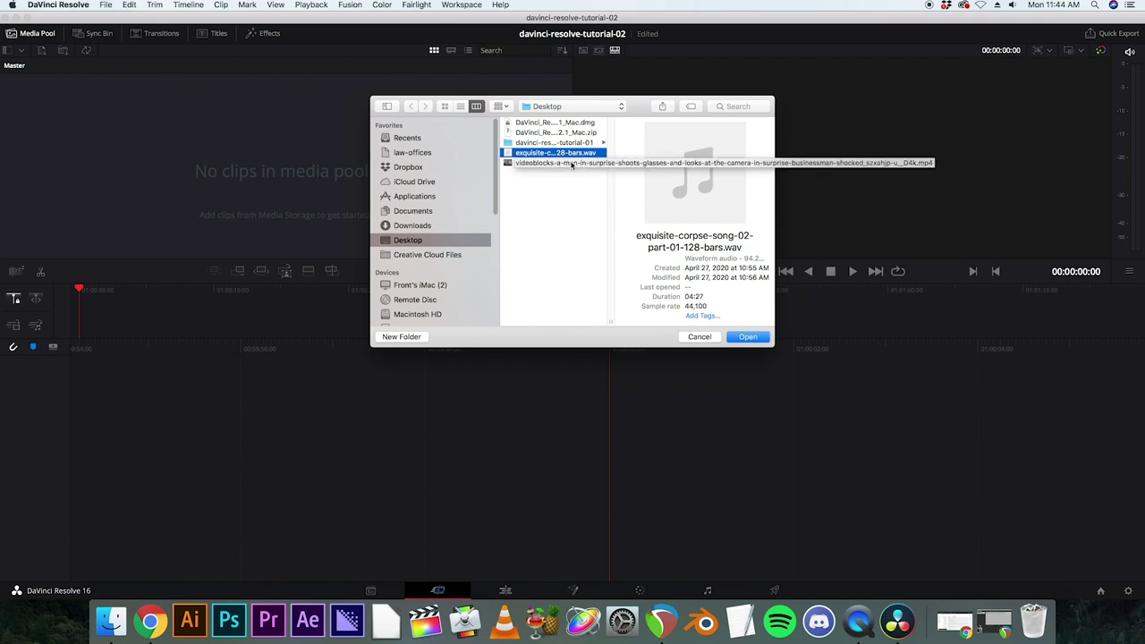
{"action": "left_click", "coordinate": [573, 164], "text": "shift"}
{"action": "left_click", "coordinate": [750, 338]}
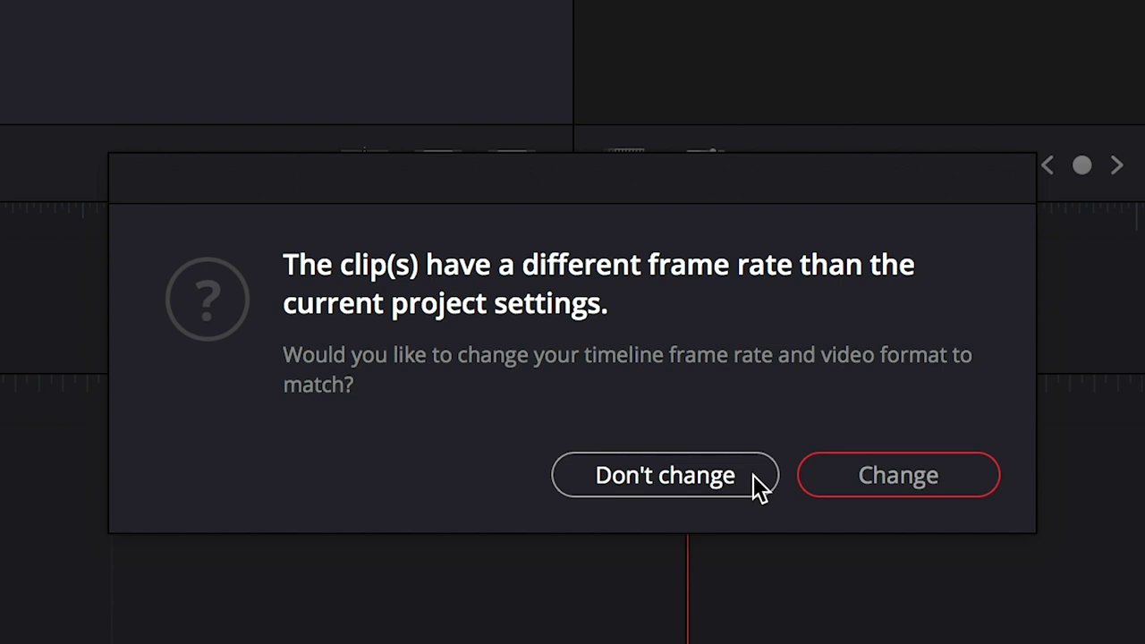
{"action": "left_click", "coordinate": [923, 489]}
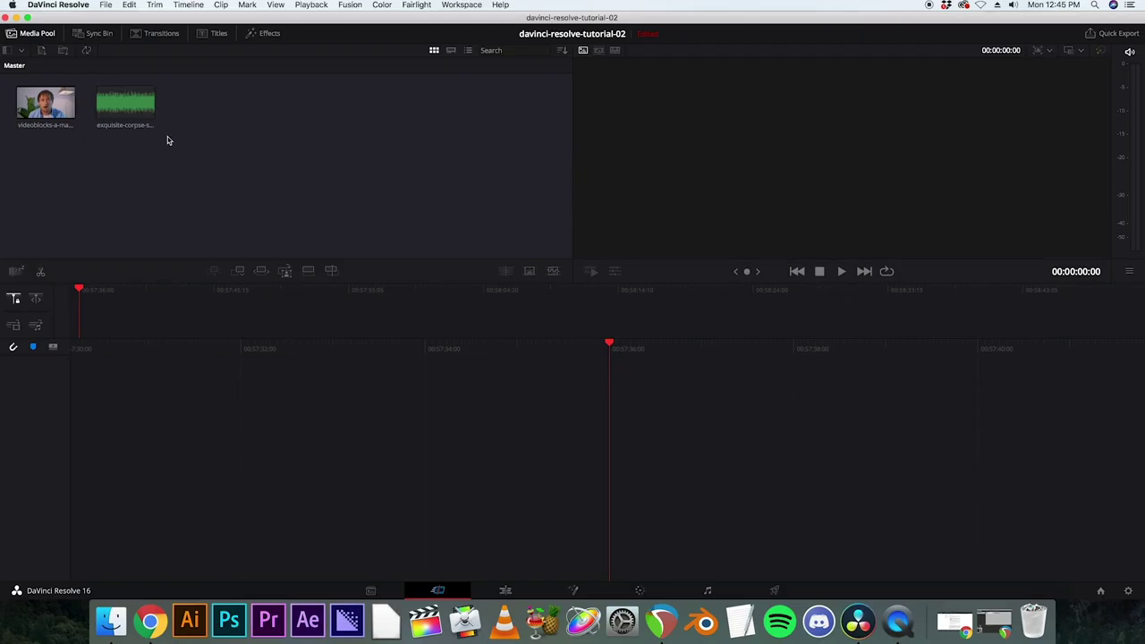
Step: Preview the video clip and the song in the source viewer, then select both clips
{"action": "left_click", "coordinate": [46, 107]}
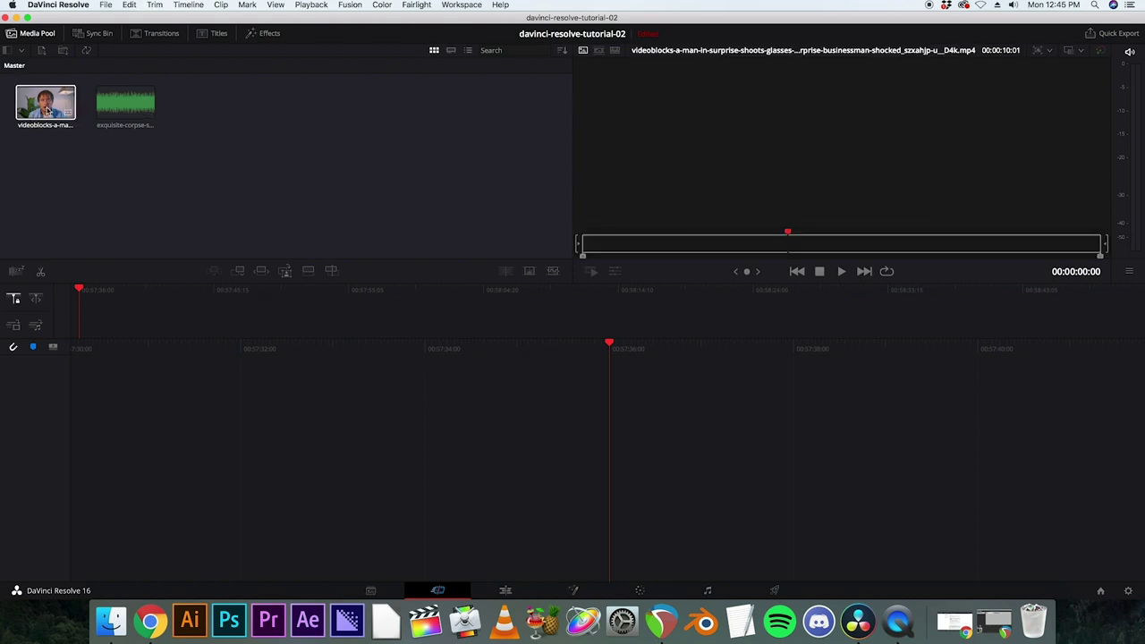
{"action": "key", "text": "space"}
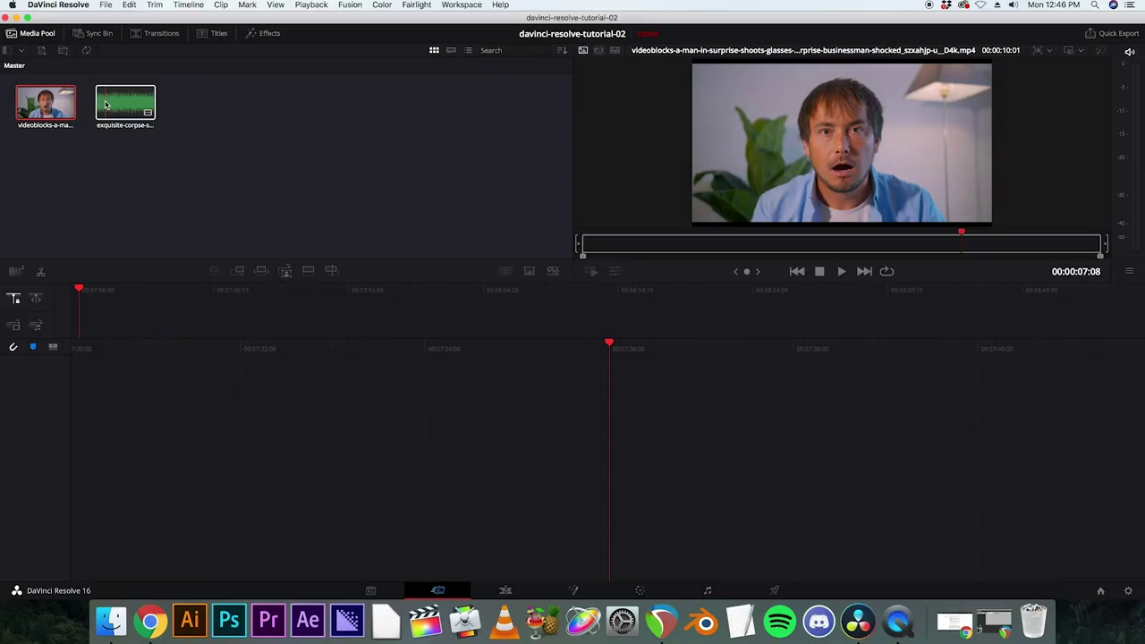
{"action": "left_click", "coordinate": [105, 105]}
{"action": "key", "text": "space"}
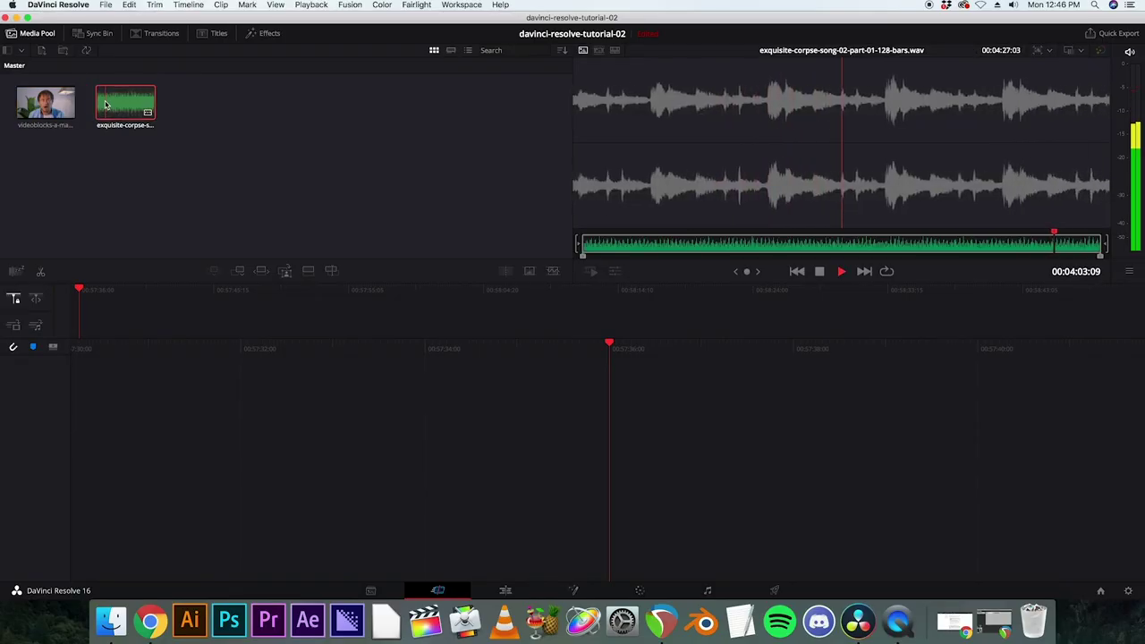
{"action": "key", "text": "space"}
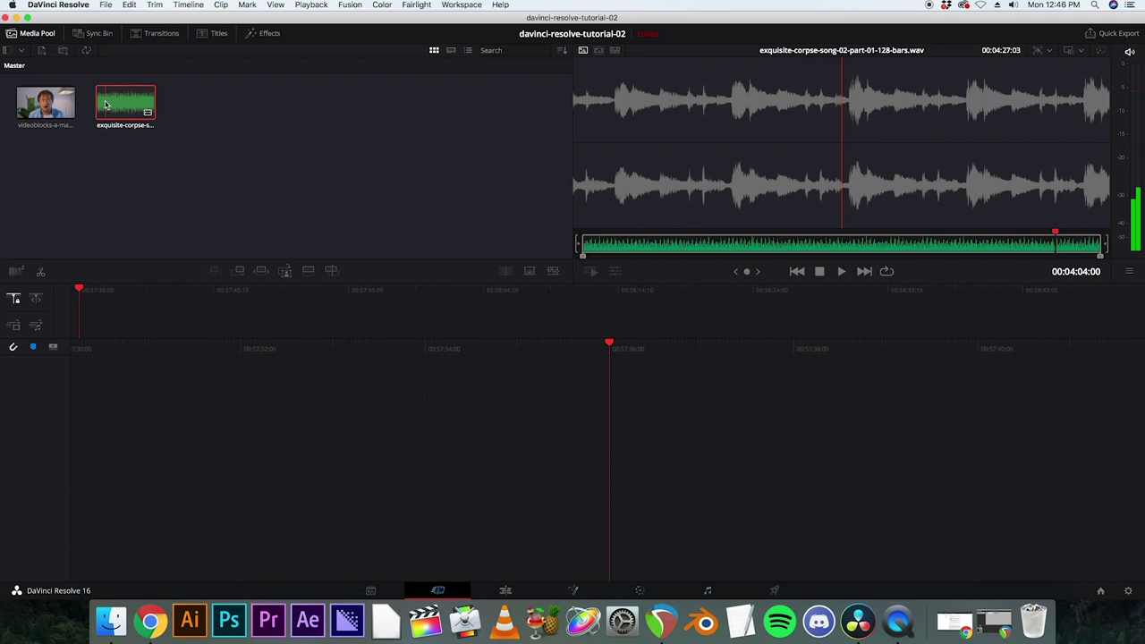
{"action": "left_click", "coordinate": [153, 179]}
{"action": "left_click_drag", "start_coordinate": [222, 169], "coordinate": [94, 331]}
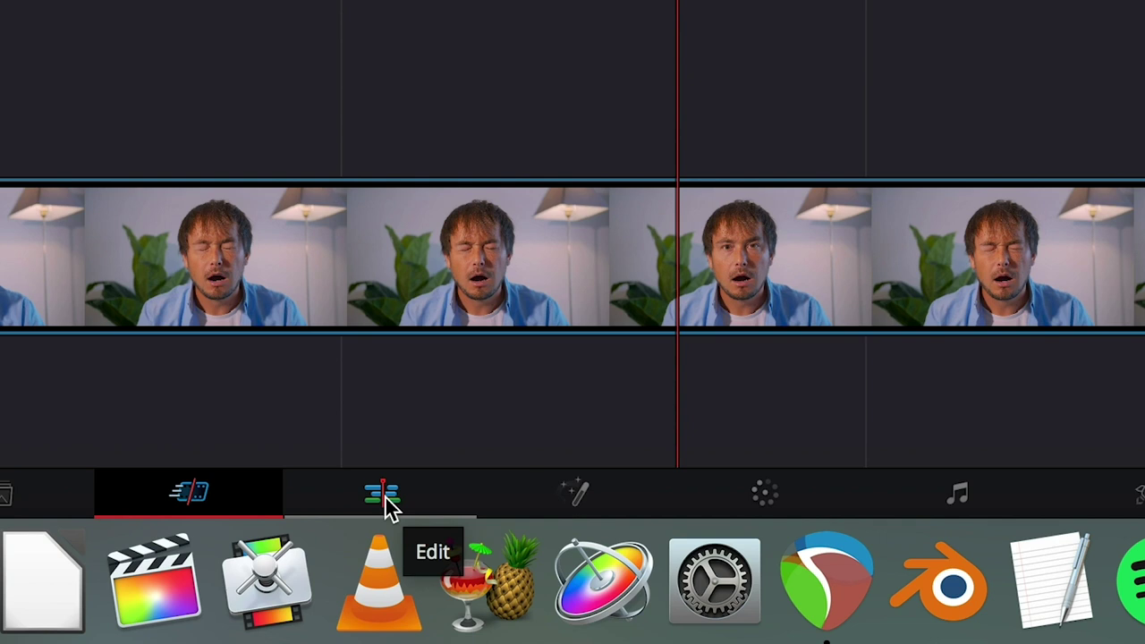
Step: On the Edit page, move the song on Audio 2 to the timeline start and play it back
{"action": "left_click", "coordinate": [383, 496]}
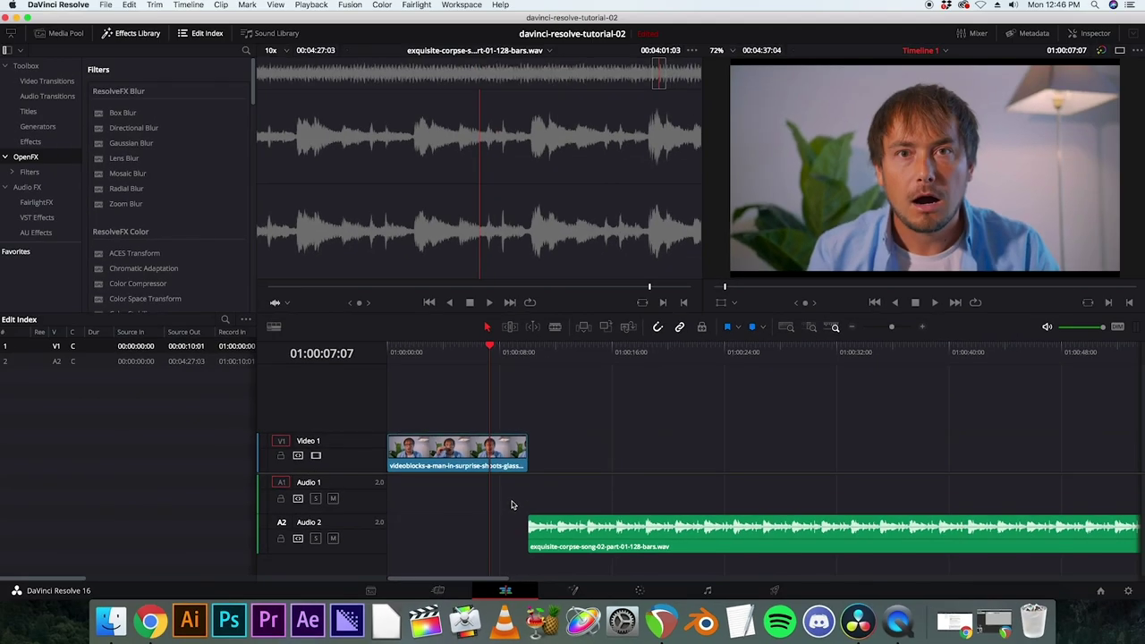
{"action": "left_click_drag", "start_coordinate": [580, 524], "coordinate": [420, 526]}
{"action": "key", "text": "space"}
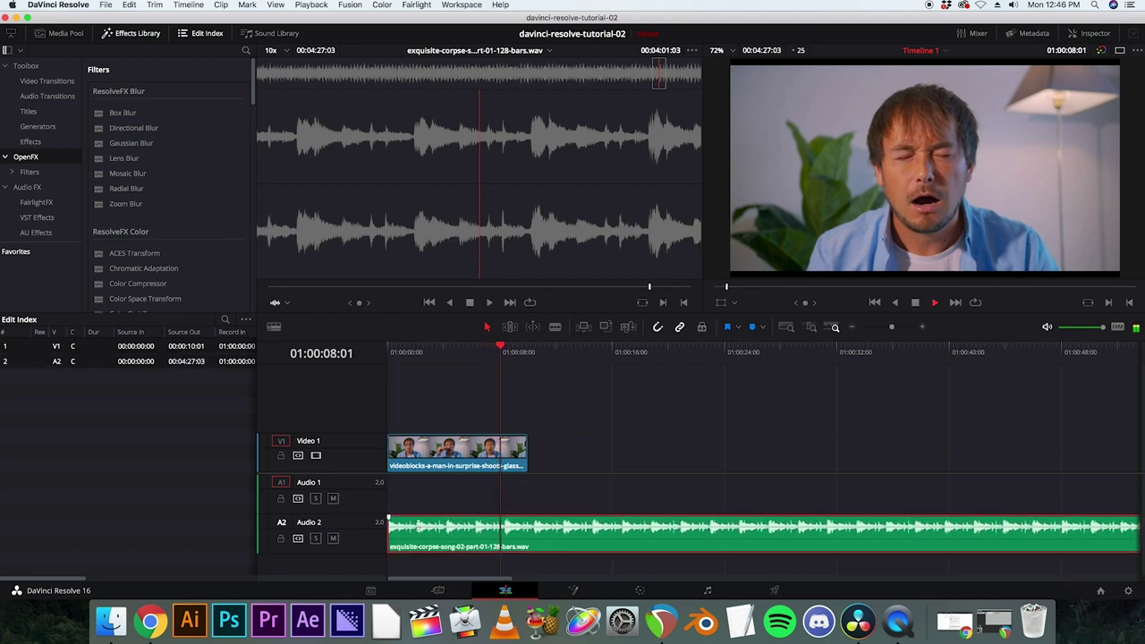
{"action": "left_click", "coordinate": [395, 350]}
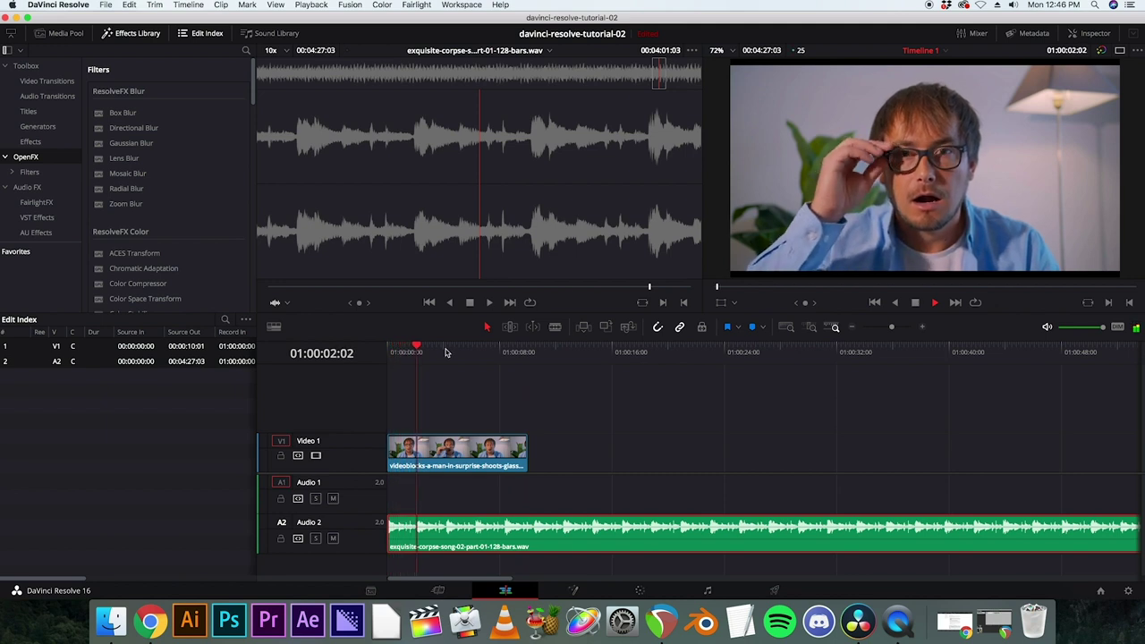
{"action": "key", "text": "space"}
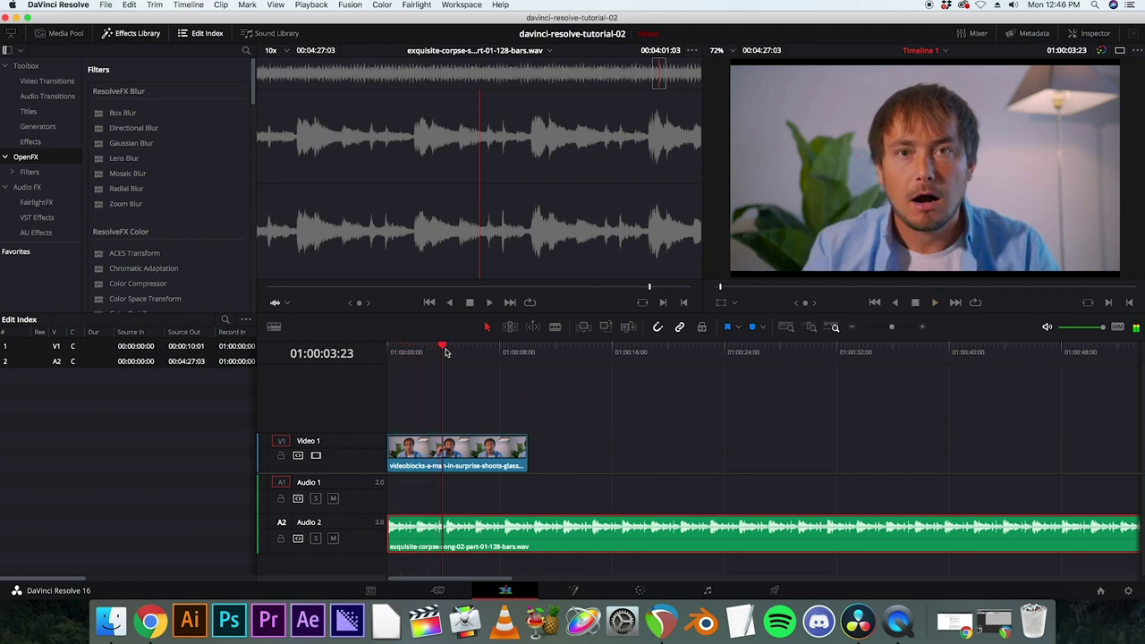